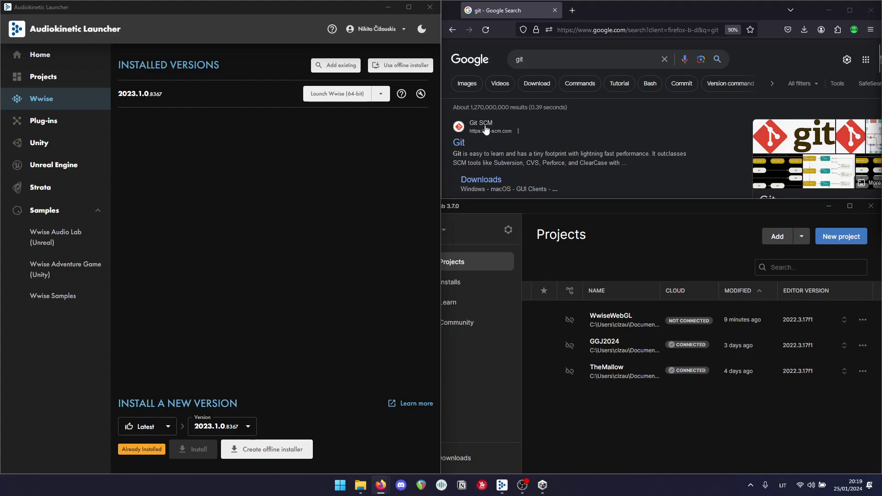
Step: Review the Wwise 2023.1.0 installation's Modify view, then return to installed versions without changes
click(421, 94)
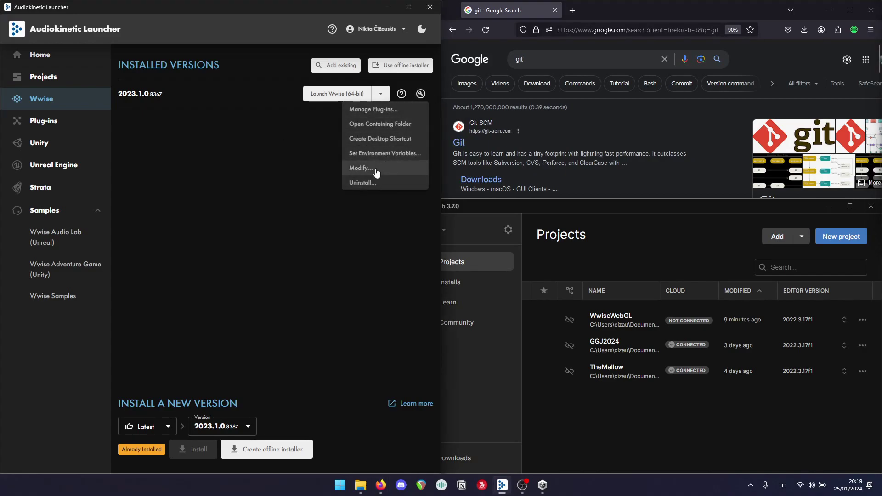
click(376, 170)
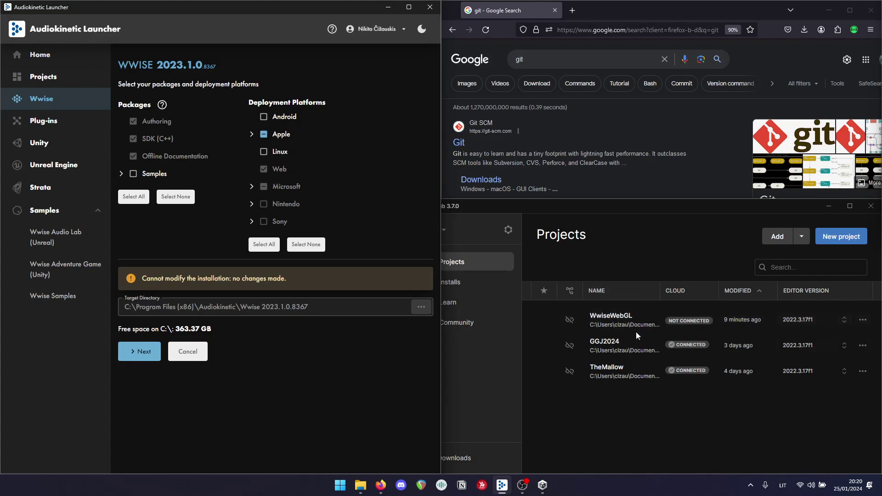
click(58, 109)
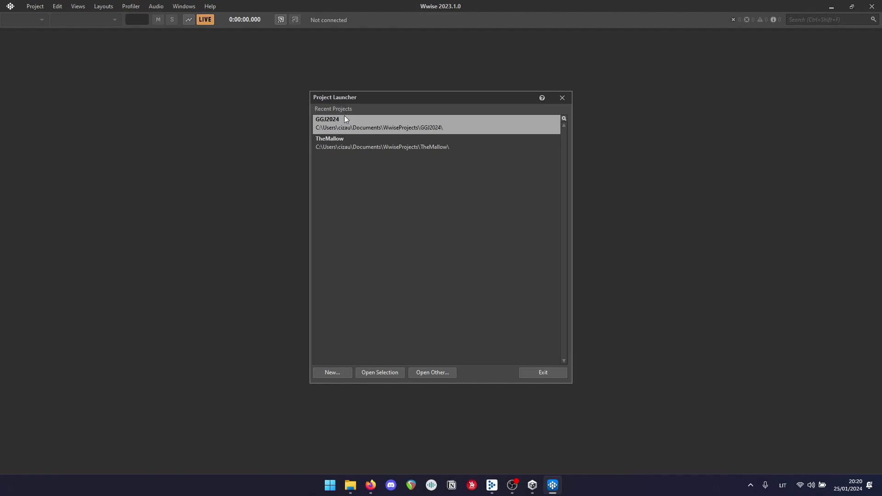
Step: Start a new Wwise project named WebTest and add a Web platform
click(336, 374)
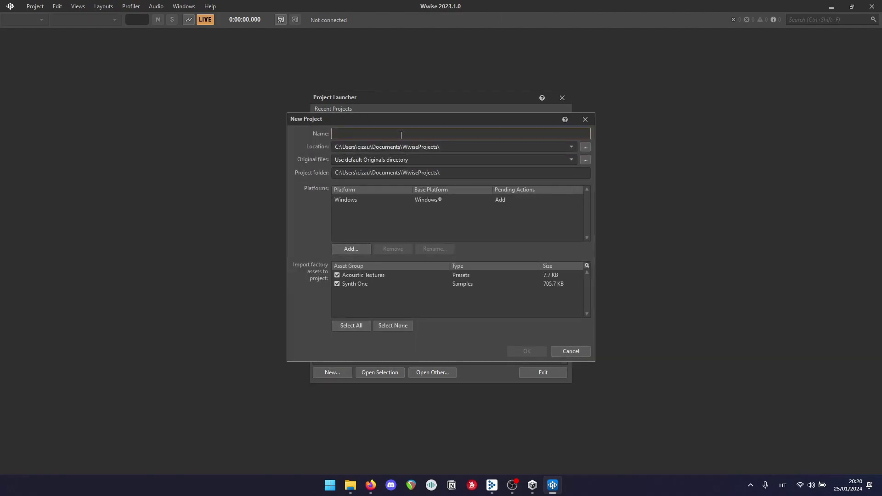
text(WebTest)
click(340, 251)
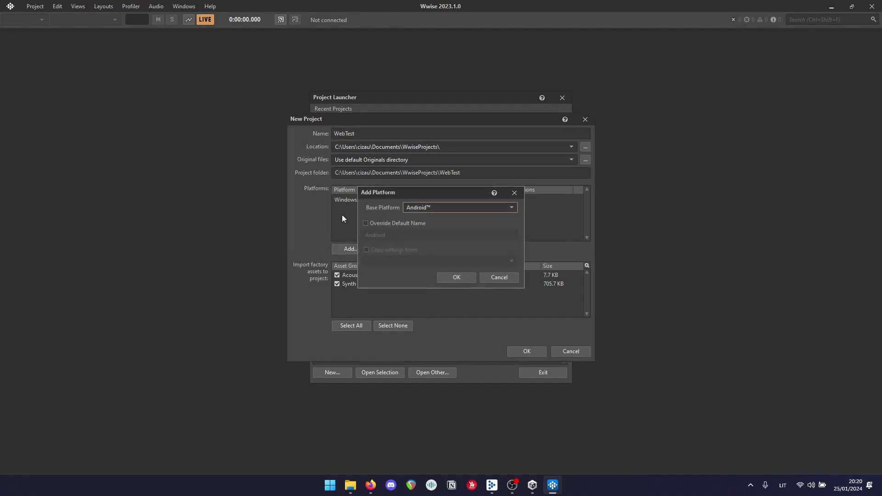
click(429, 207)
click(421, 266)
click(459, 278)
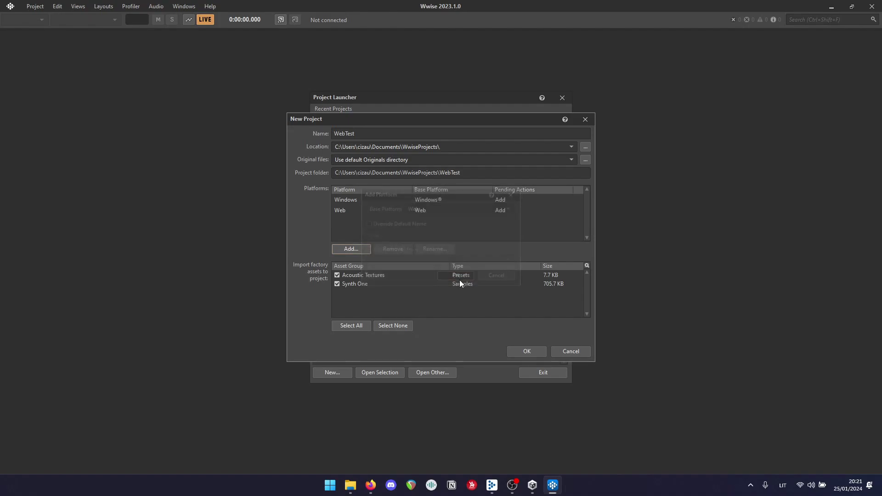
Step: Deselect all factory assets, create the WebTest project, and close Wwise
click(393, 326)
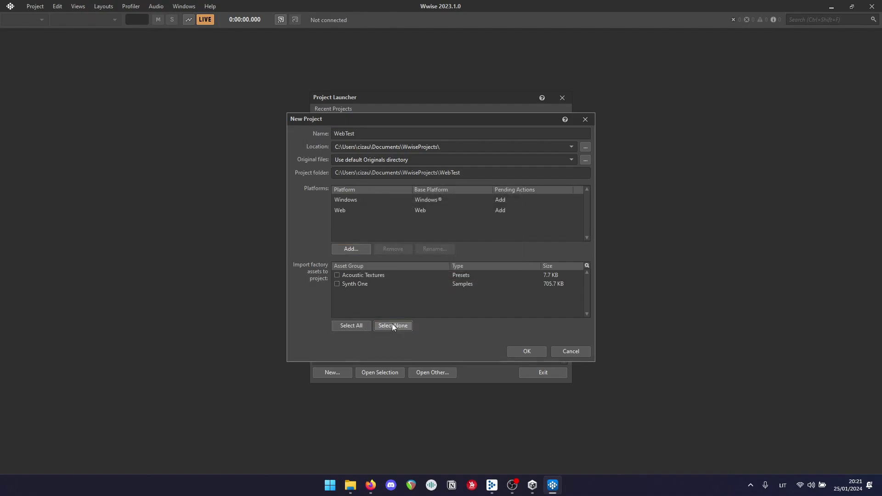
click(528, 352)
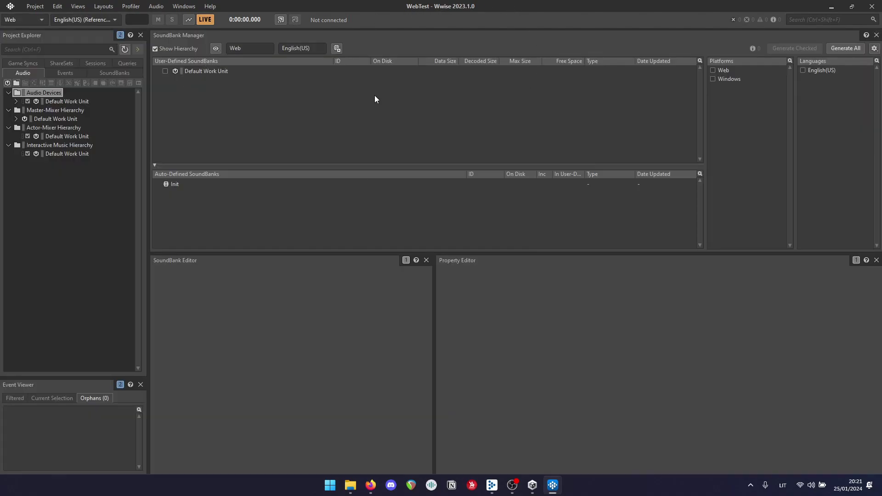
click(871, 7)
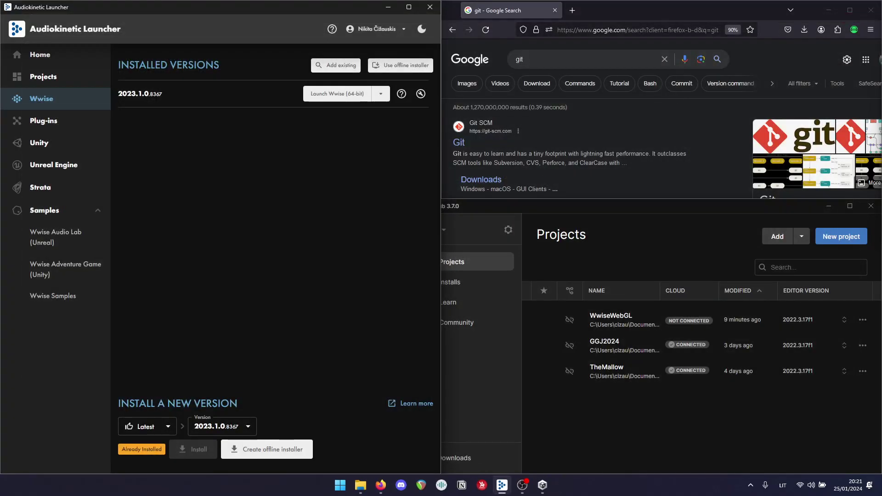
Step: Open the Wwise integration setup for WwiseWebGL and link it to WebTest.wproj
click(79, 146)
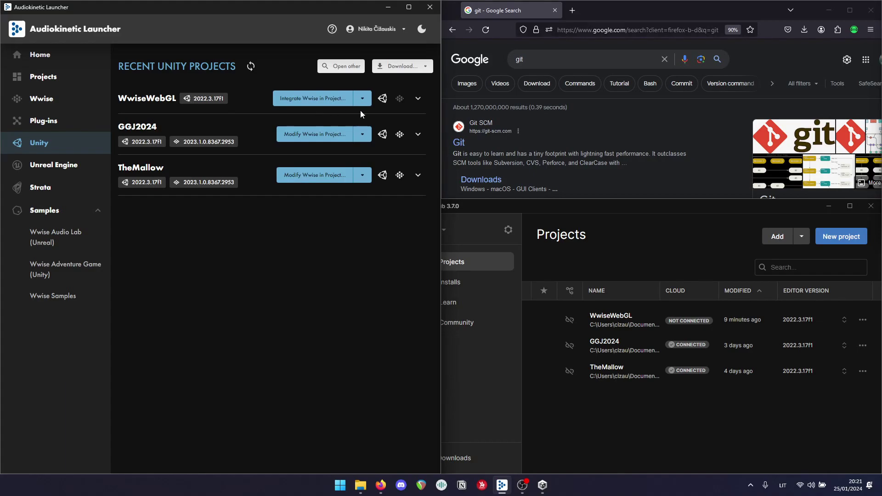
click(320, 102)
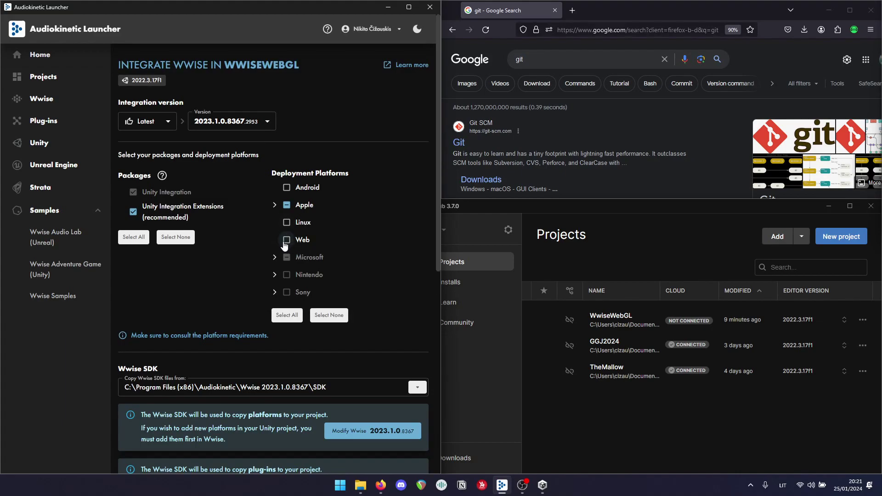
scroll(244, 212, down, 5)
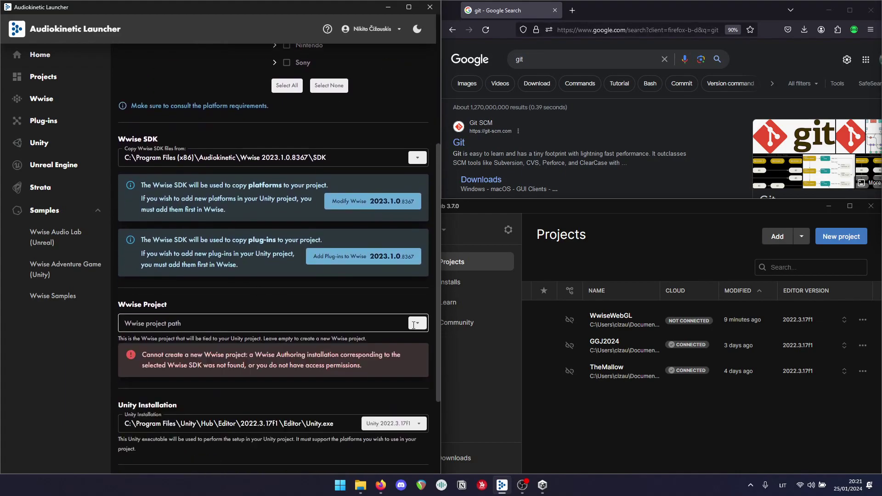
click(417, 323)
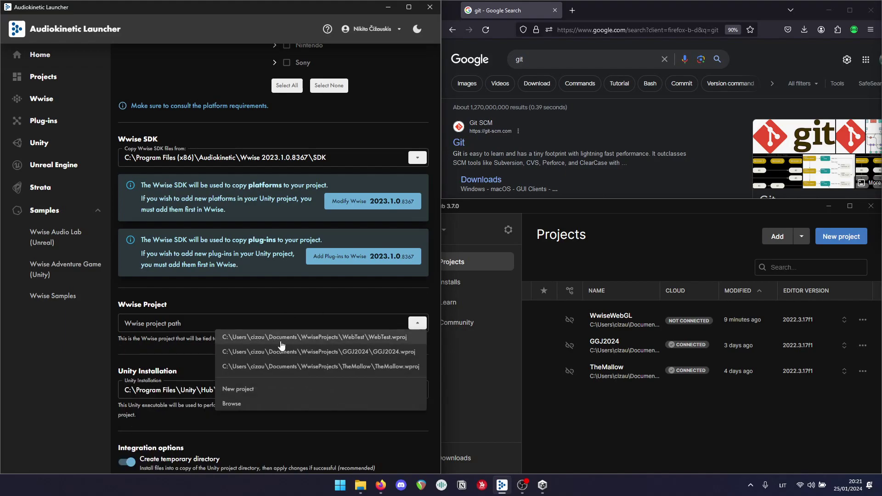
click(382, 344)
Step: Disable Create temporary directory and start the Wwise integration
scroll(239, 358, down, 2)
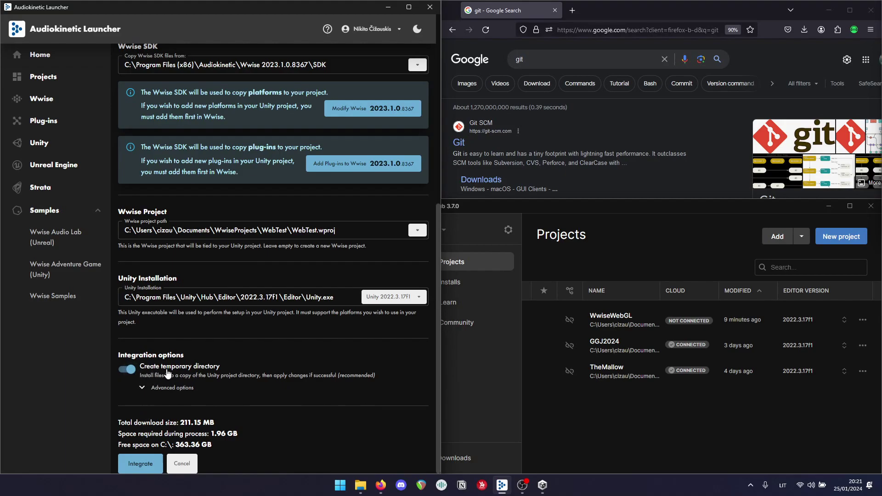
click(127, 369)
click(138, 463)
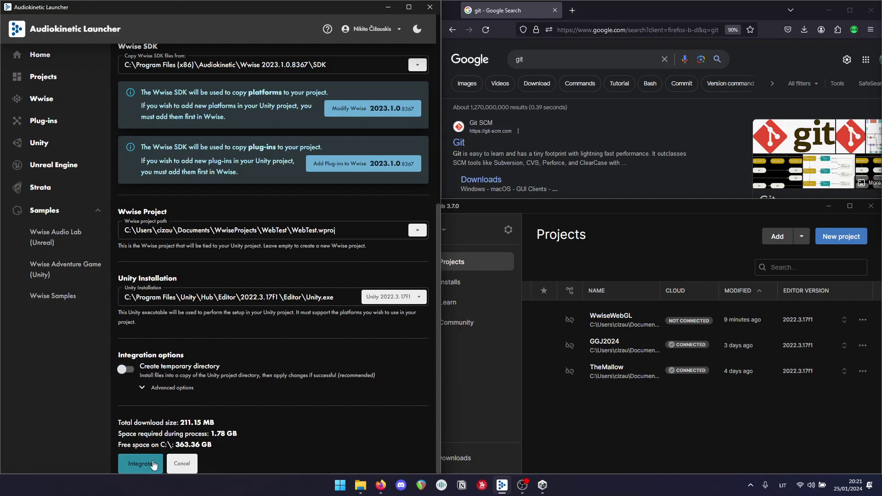
click(140, 464)
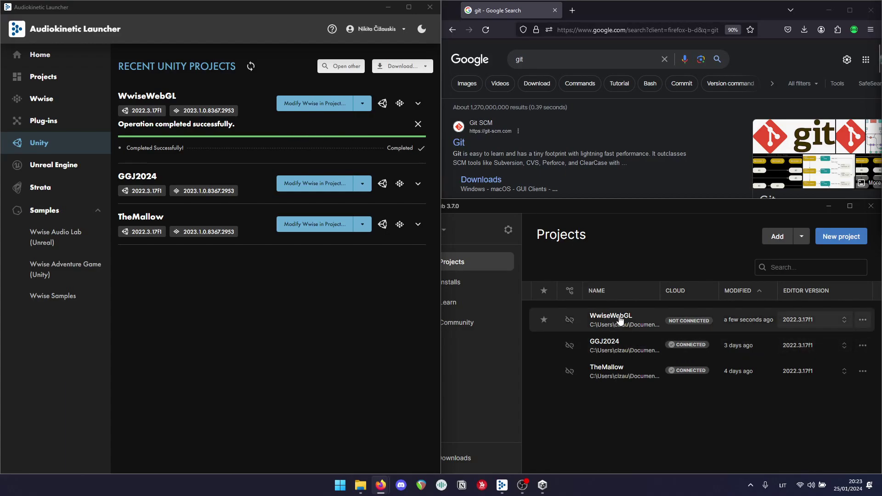
Step: Open the integrated WwiseWebGL project in the Unity editor
click(645, 327)
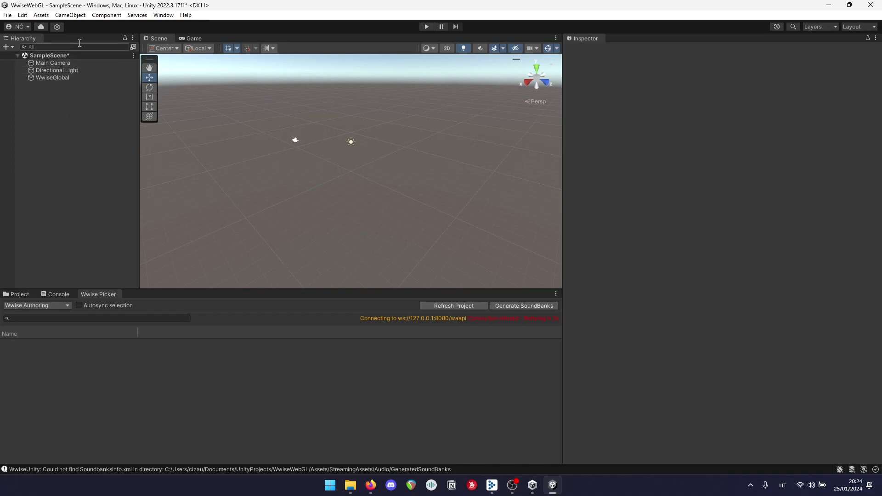
Step: Add Wwise Unity Addressables from its WwiseUnityAddressables.git URL in Package Manager, then close it
click(159, 15)
click(197, 116)
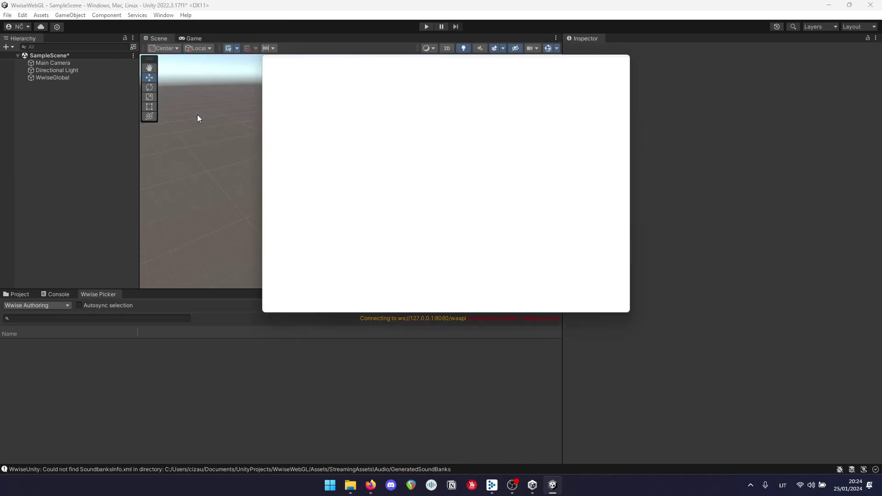
click(270, 69)
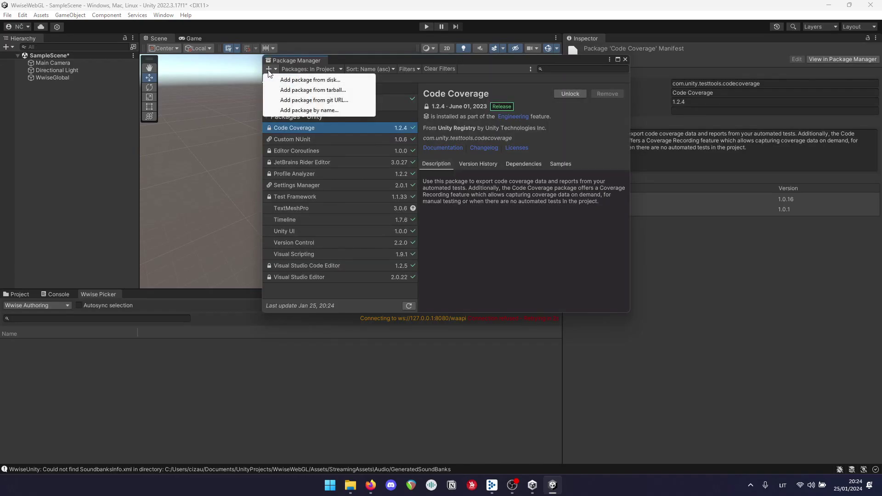
click(302, 101)
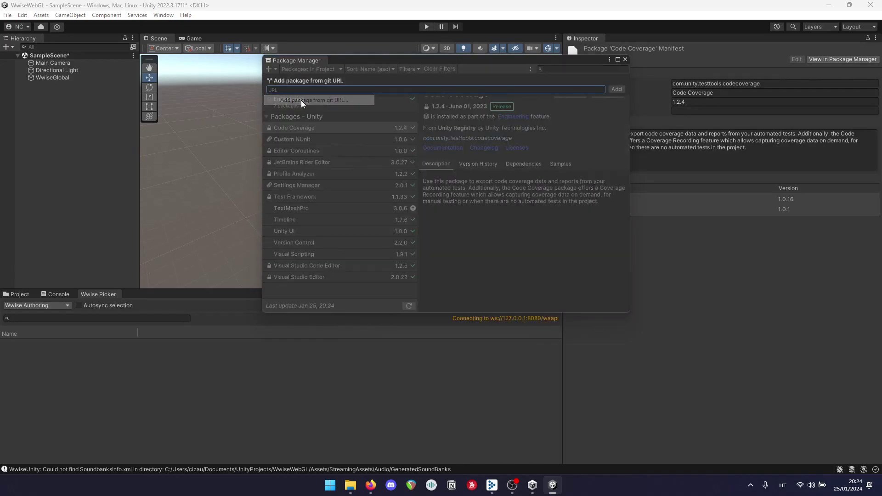
text(https://github.com/audiokinetic/WwiseUnityAddressables.git)
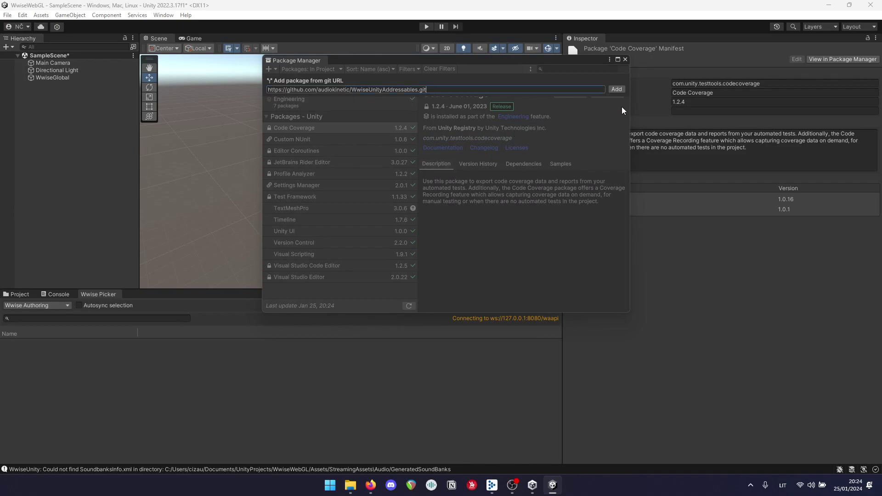
click(616, 89)
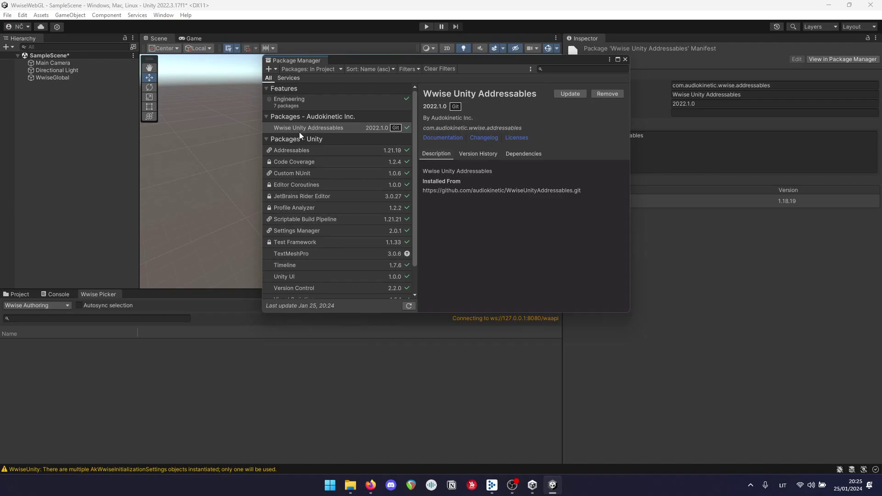
click(625, 59)
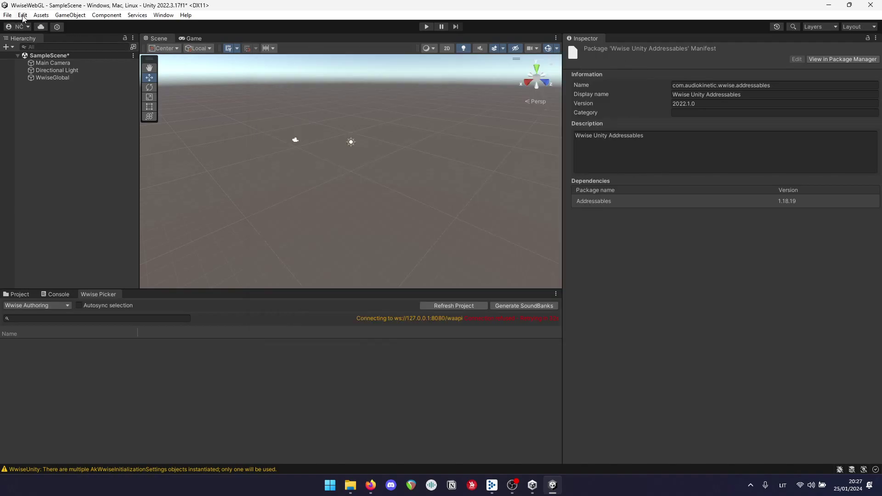
Step: Browse the Generated SoundBanks Path to the WwiseWebGL project's Assets folder
click(23, 15)
click(52, 315)
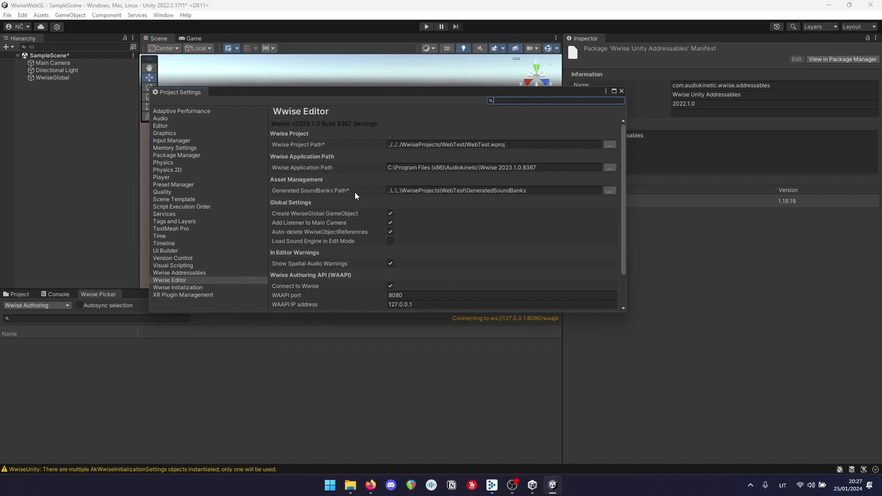
click(609, 190)
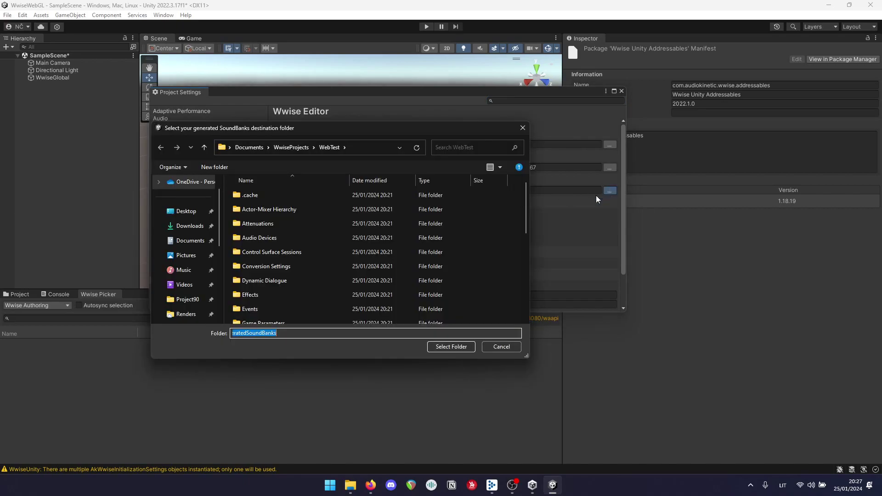
key(alt+Up)
key(alt+Up)
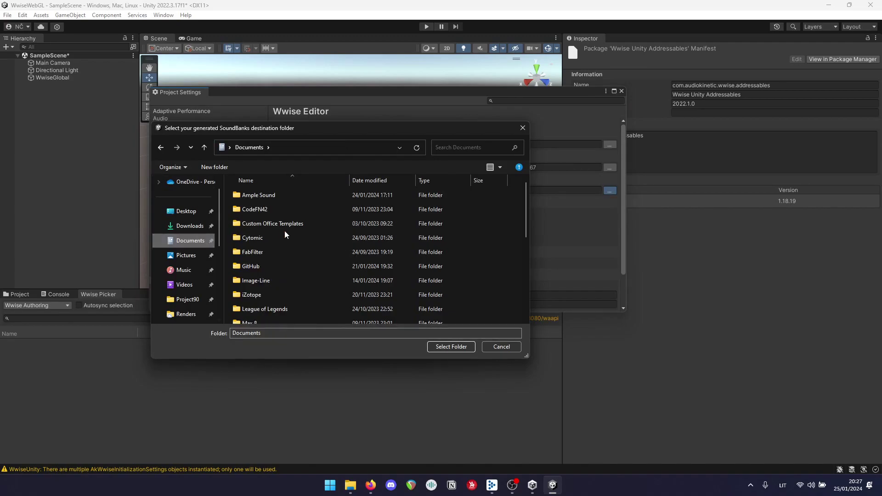
scroll(287, 276, down, 5)
double_click(279, 274)
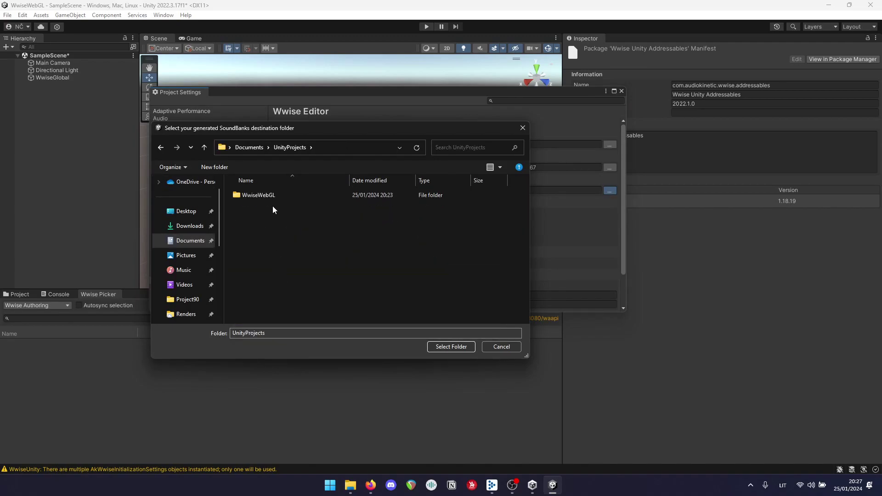
double_click(282, 196)
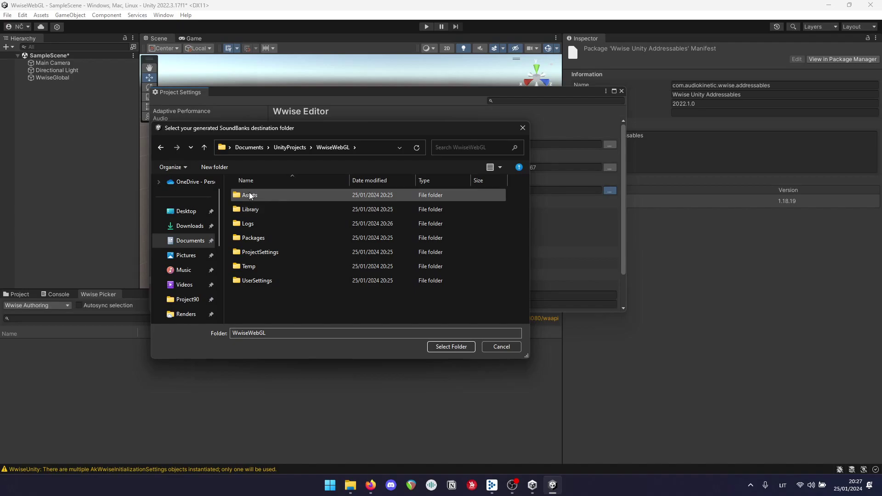
double_click(267, 195)
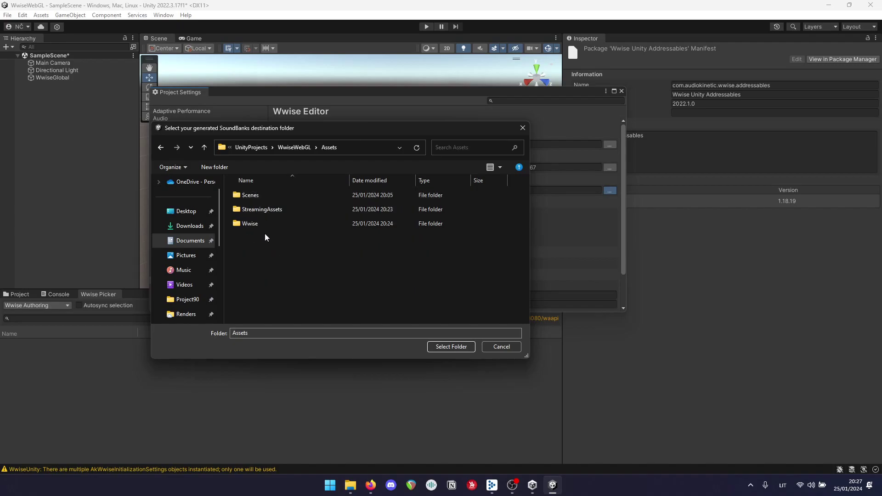
Step: Create WwiseData/Banks folders in Assets and select Banks as the SoundBanks path
right_click(256, 263)
mouse_move(307, 378)
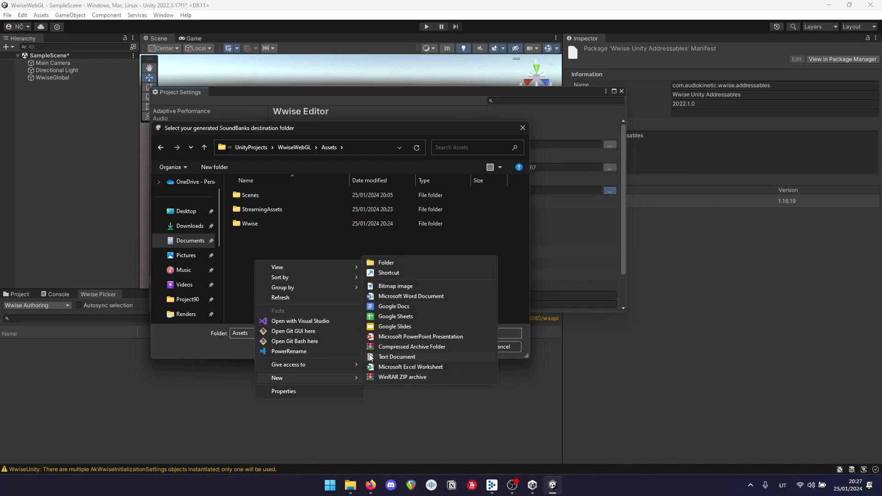
click(396, 262)
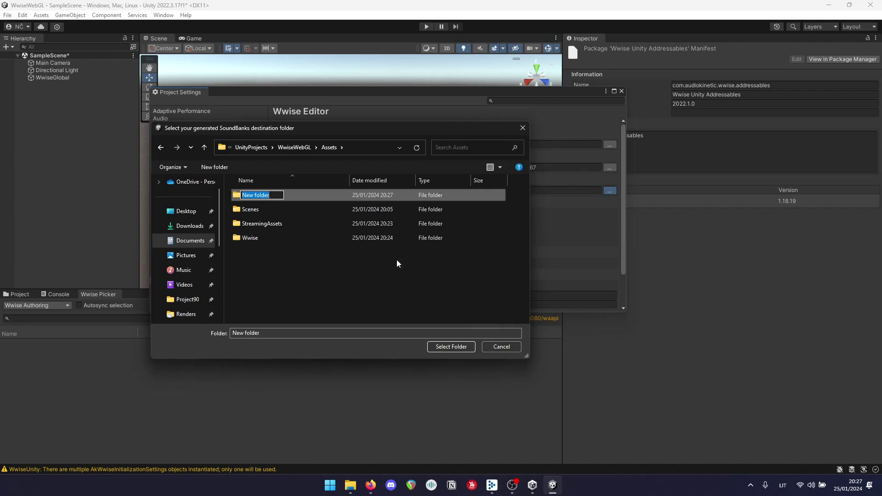
text(WwiseData)
key(Return)
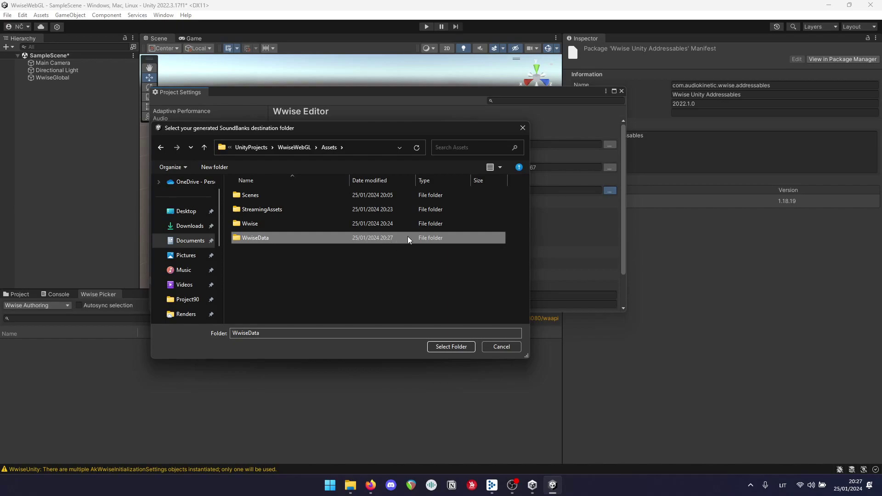
double_click(406, 238)
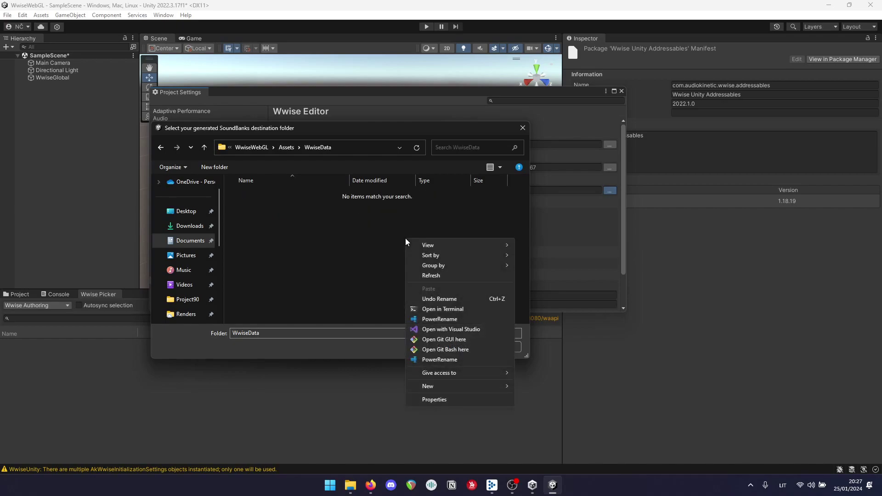
mouse_move(457, 388)
click(549, 272)
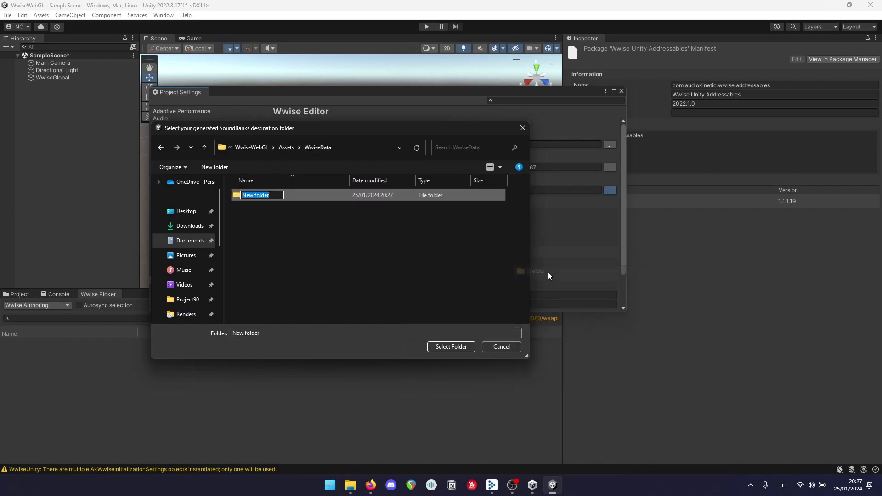
text(Banks)
key(Return)
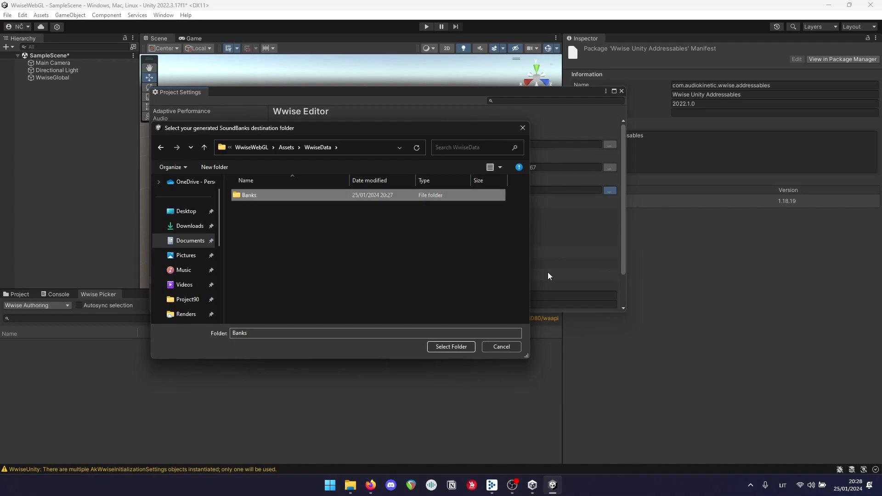
click(451, 348)
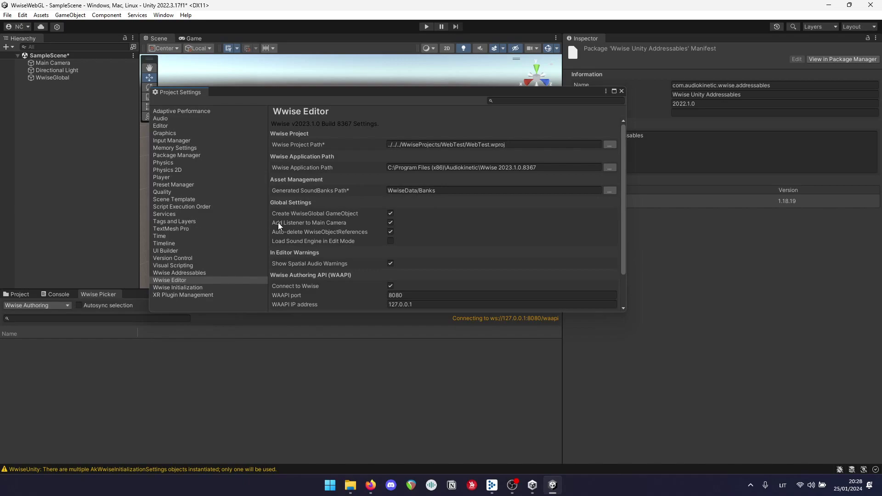
scroll(301, 221, down, 3)
scroll(310, 239, up, 3)
Step: Enable the Web base path and set Samples Per Frame to 1024
click(188, 287)
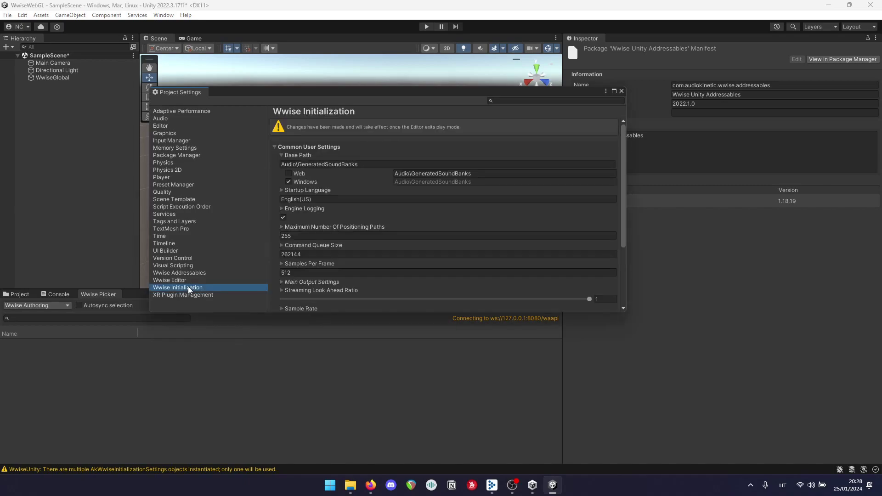
click(289, 174)
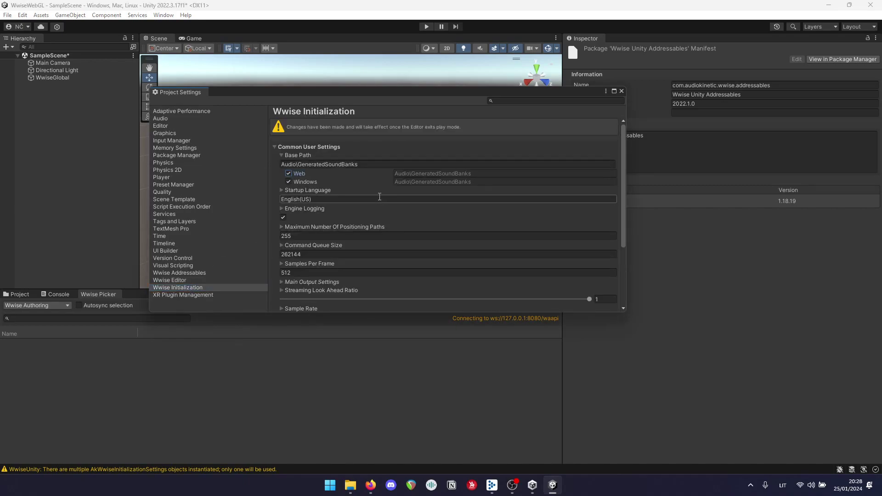
scroll(354, 209, down, 2)
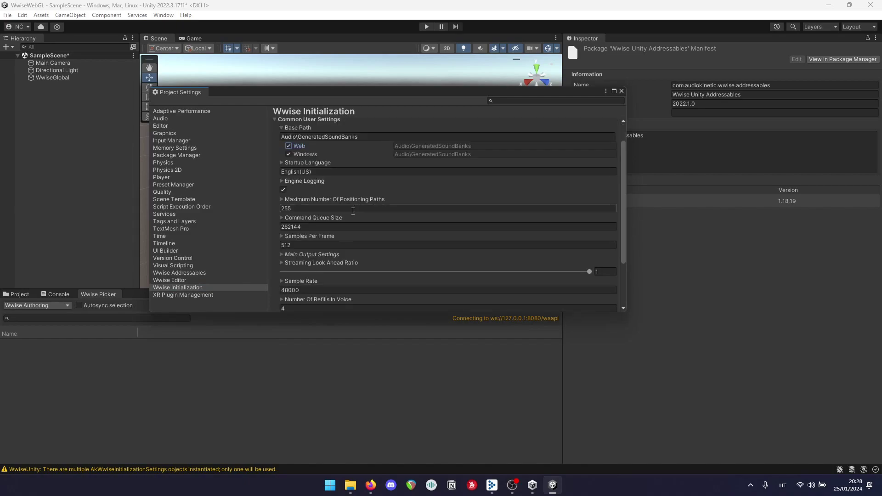
click(308, 245)
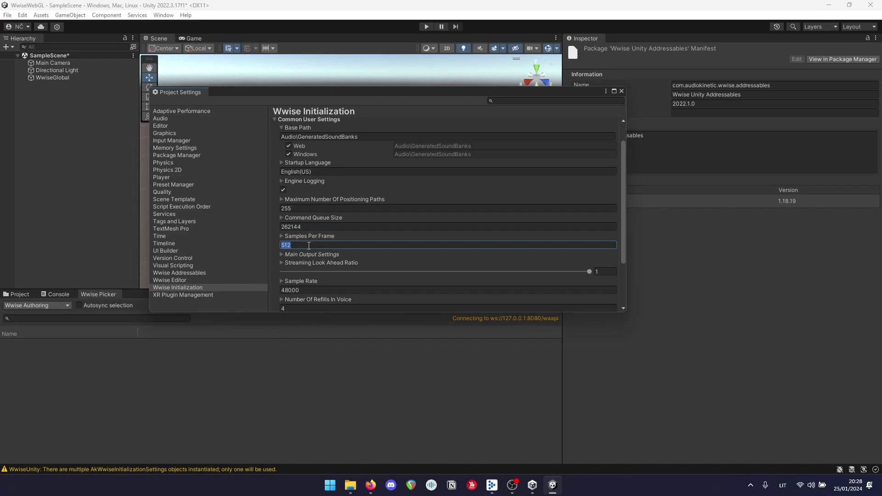
text(1024)
Step: Enable Render During Focus Loss under Common Advanced Settings and check Load Bank Asynchronously options
scroll(296, 272, down, 3)
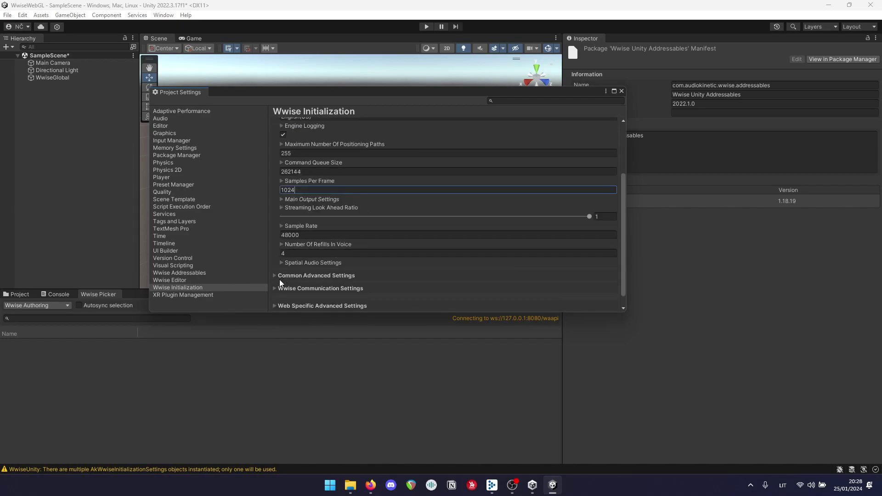
click(274, 278)
scroll(276, 274, down, 3)
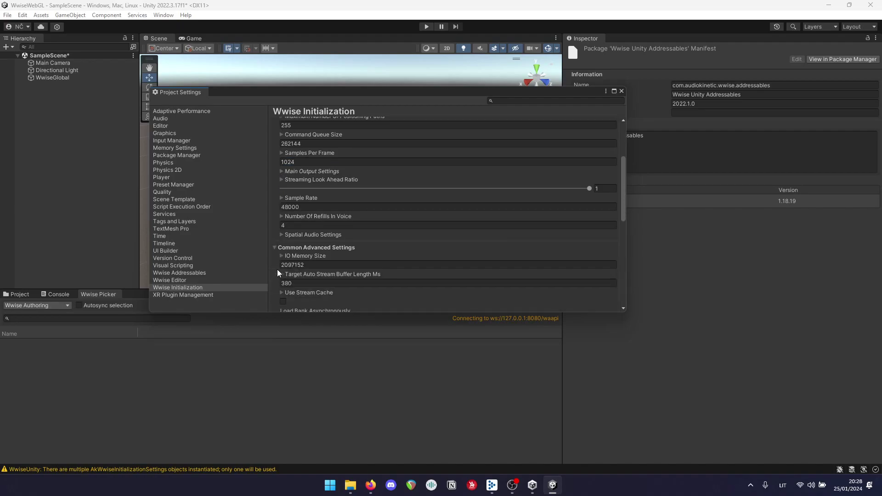
scroll(273, 275, down, 7)
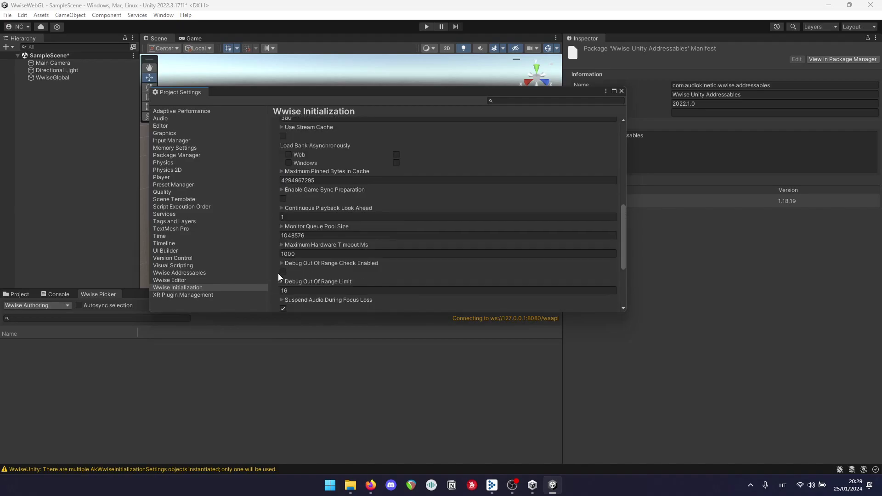
scroll(281, 273, down, 2)
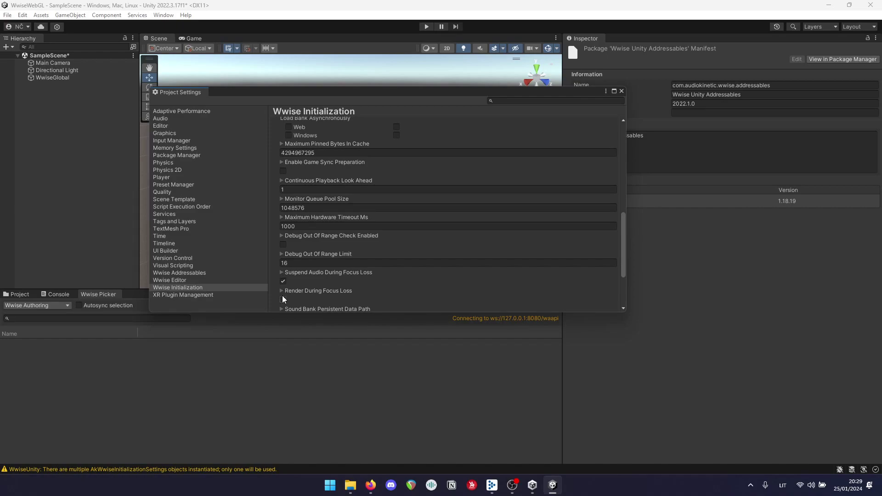
click(283, 300)
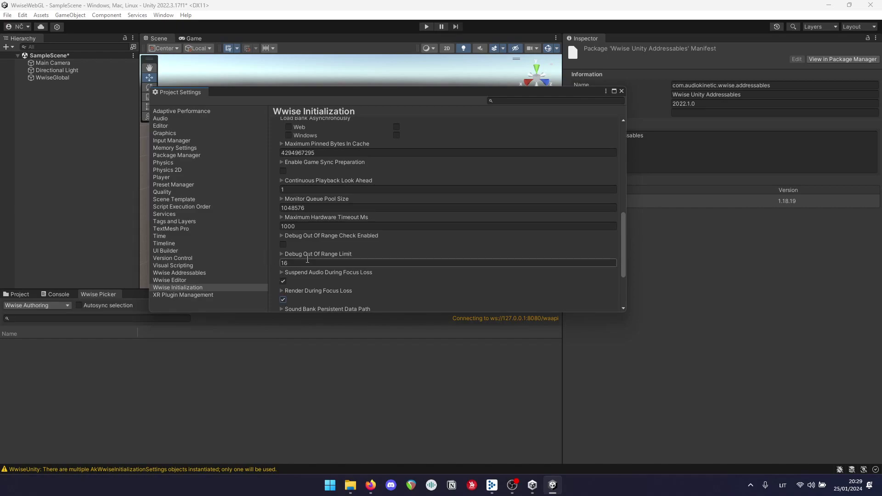
scroll(308, 259, up, 2)
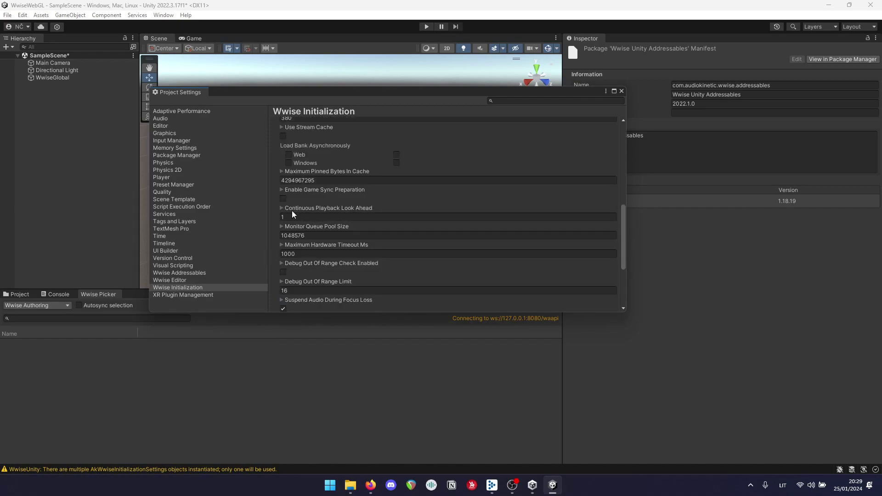
scroll(292, 197, up, 2)
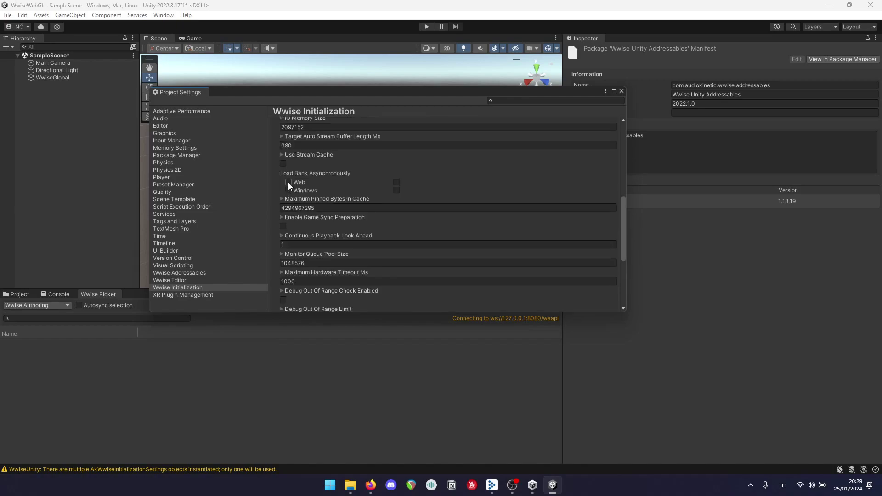
click(288, 183)
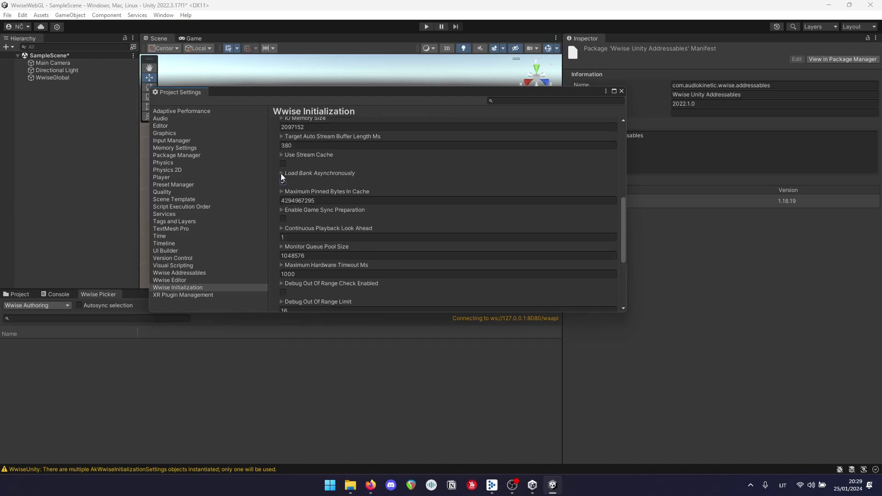
click(282, 173)
click(282, 173)
Step: Close Project Settings and open WebTest with Wwise 2023.1.0.8367 from the Launcher's recent projects
click(622, 92)
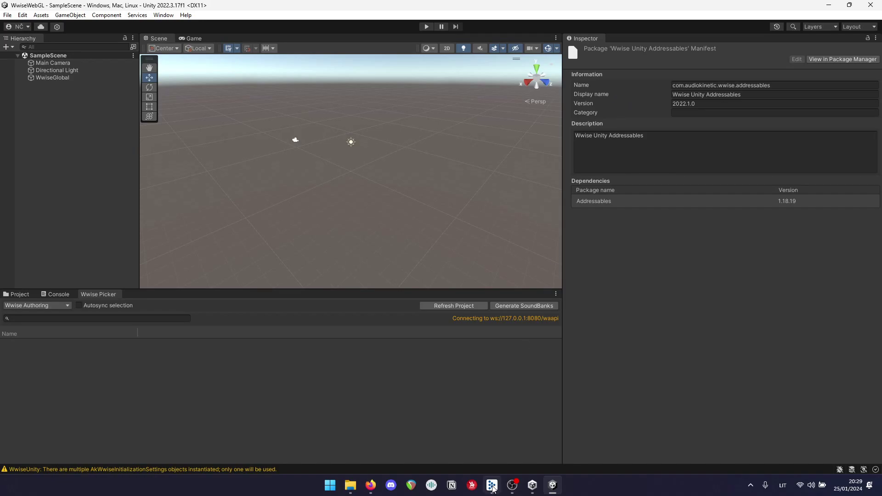
mouse_move(494, 488)
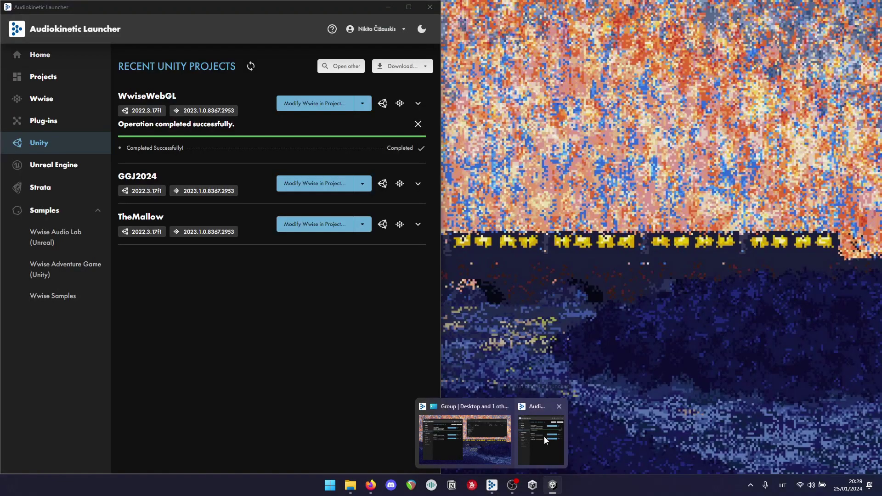
click(544, 437)
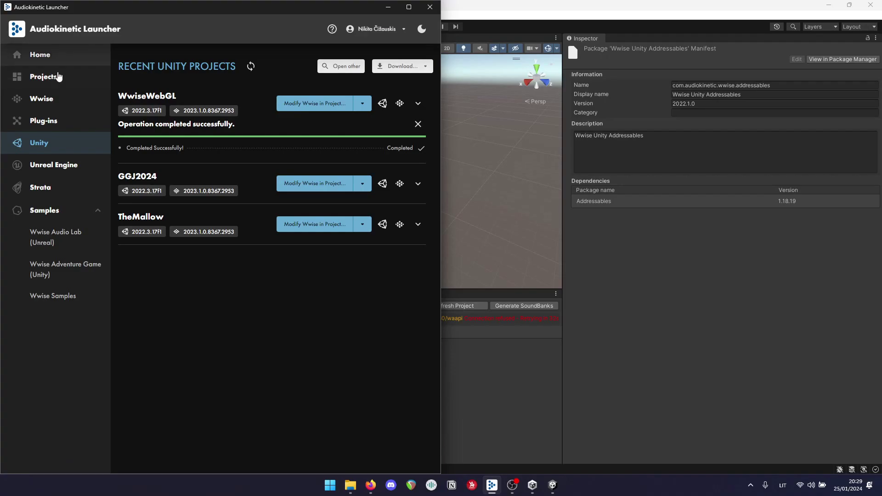
click(43, 77)
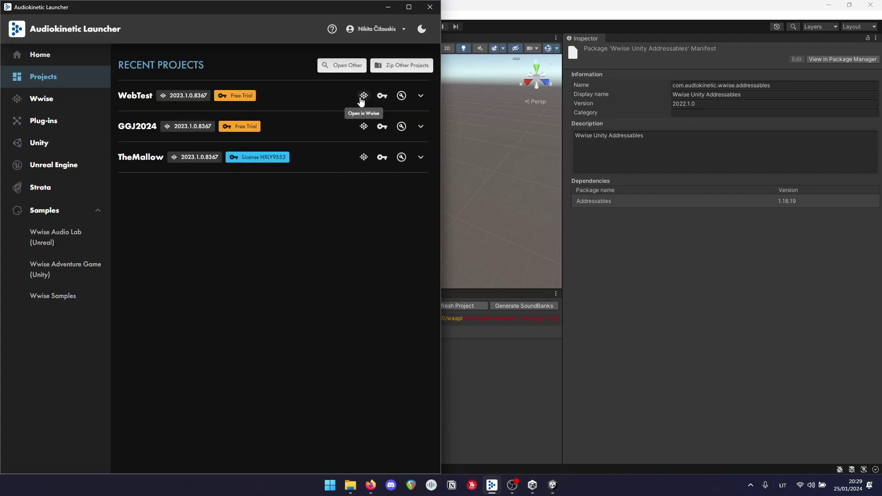
click(363, 96)
click(302, 125)
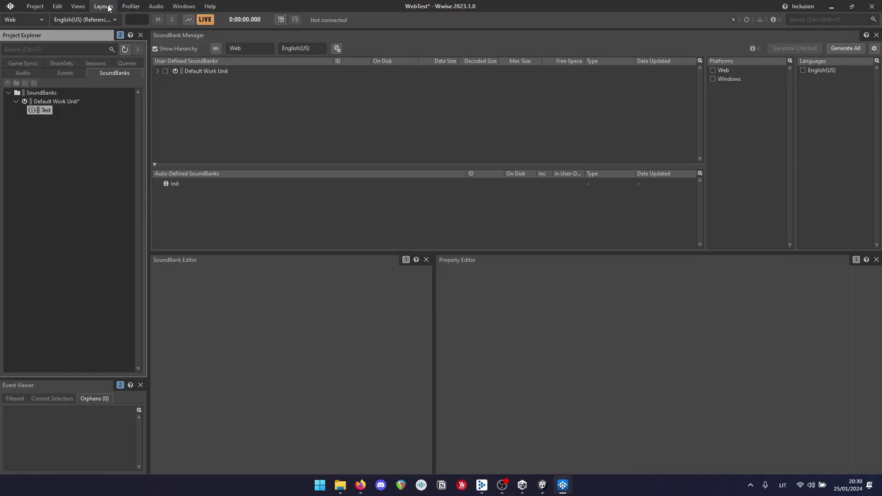
Step: Switch to the SoundBank layout and include the Default Work Unit Test bank
click(99, 6)
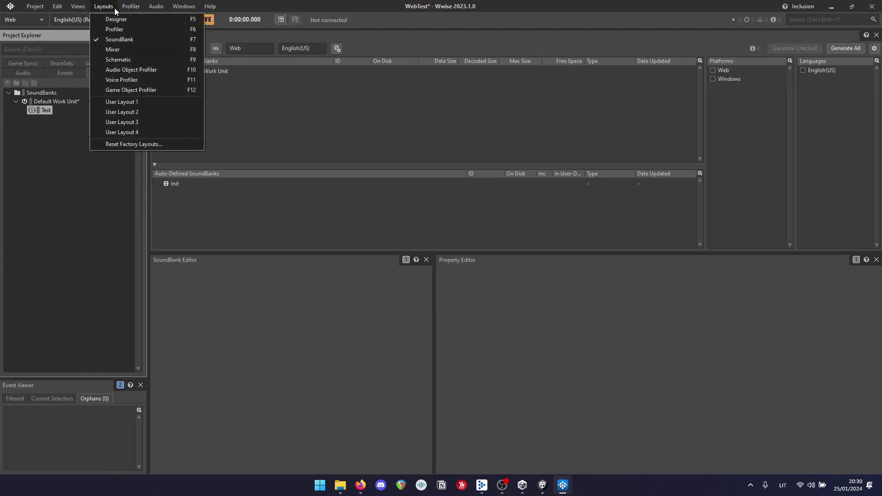
click(120, 40)
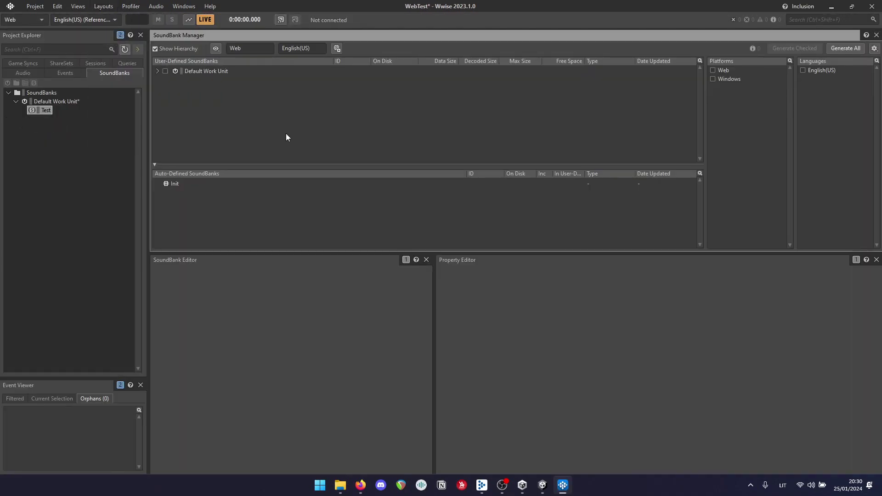
click(165, 72)
click(158, 71)
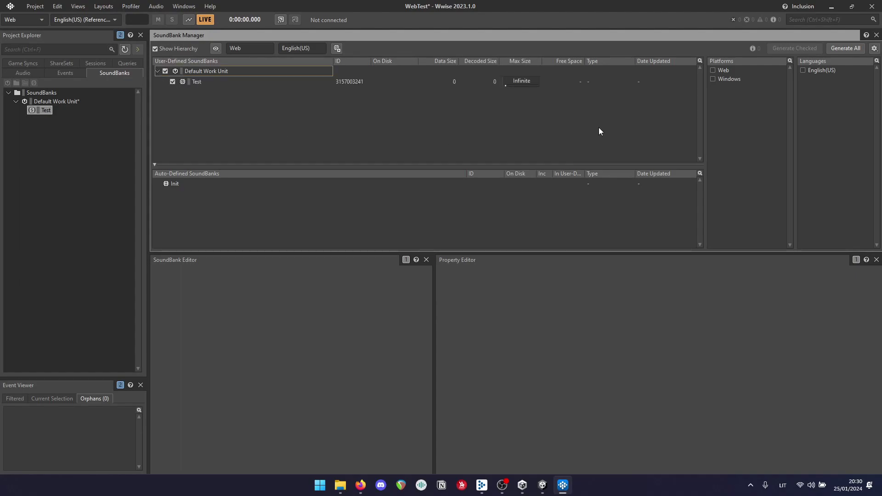
click(206, 82)
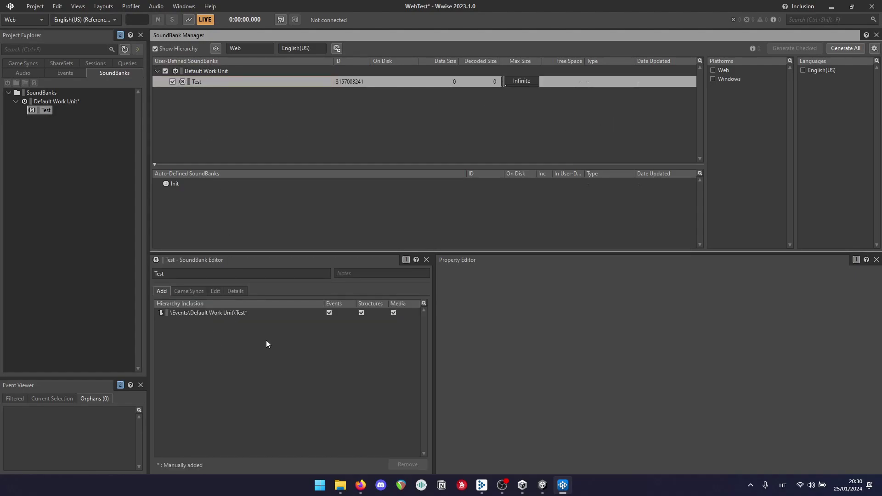
Step: Generate all SoundBanks for Web, Windows and English(US), then dismiss the results
click(713, 70)
click(714, 79)
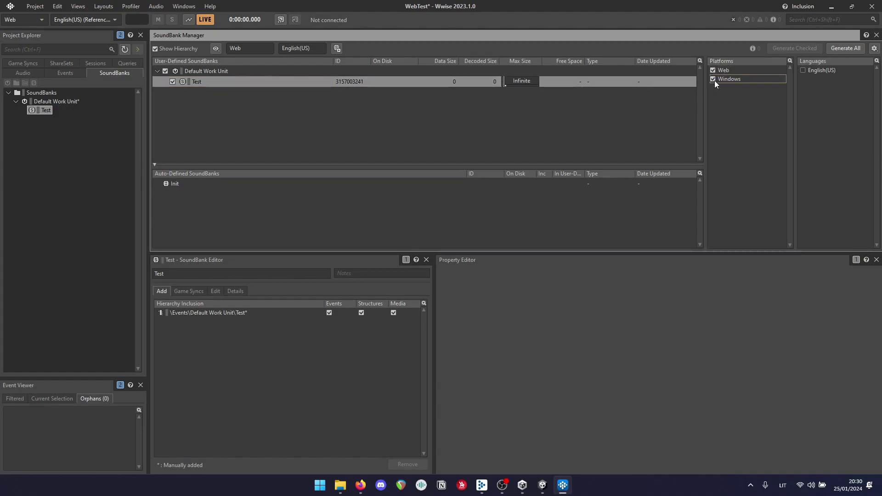
click(803, 70)
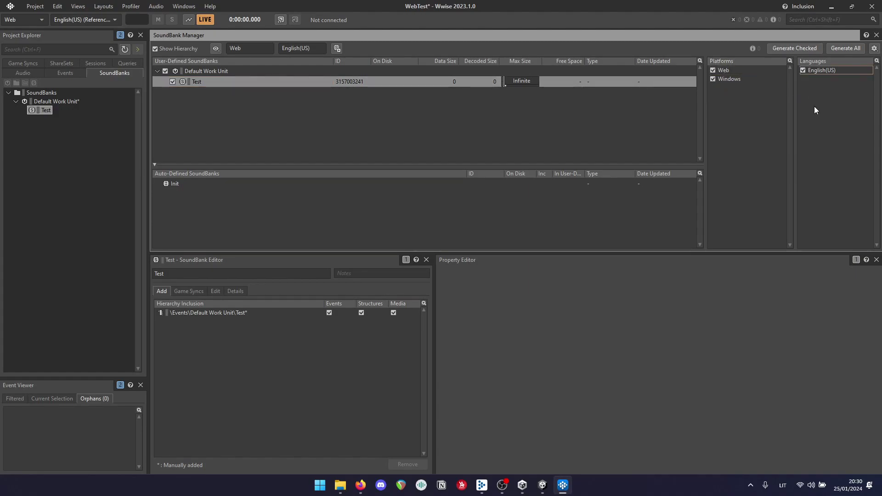
click(848, 50)
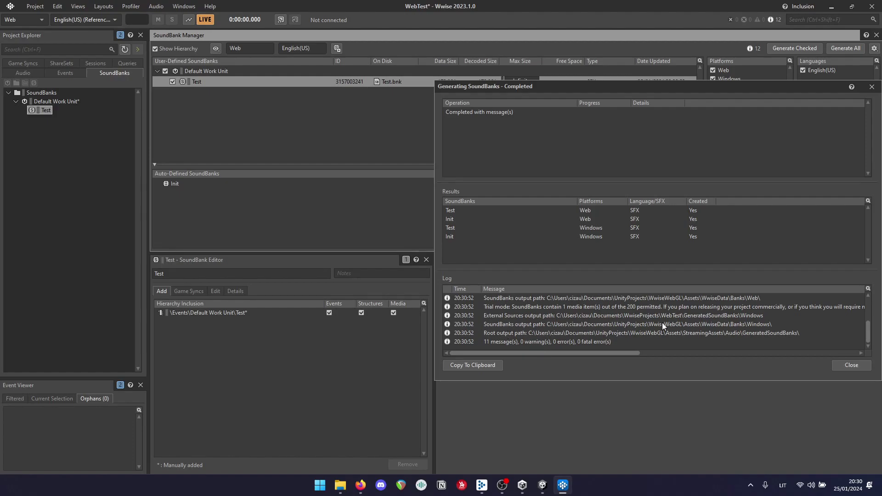
click(841, 367)
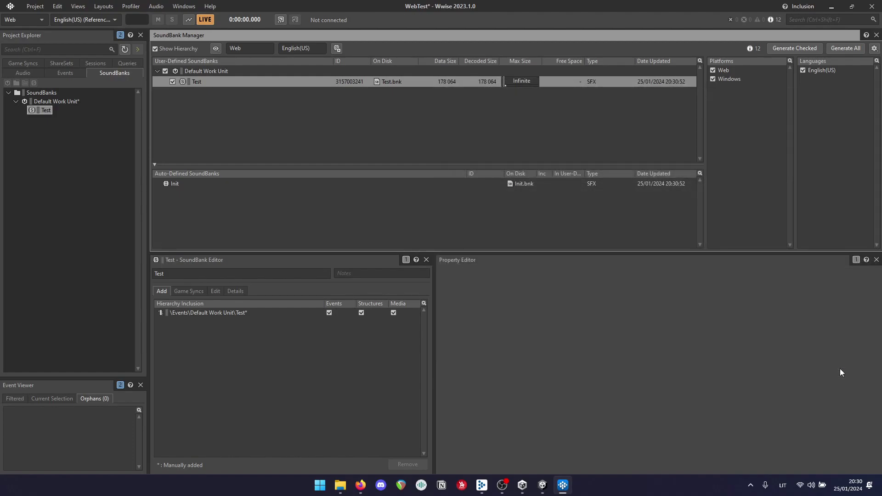
Step: Refresh the Wwise Picker and inspect the four WwiseData Web and Windows Addressables groups
click(542, 485)
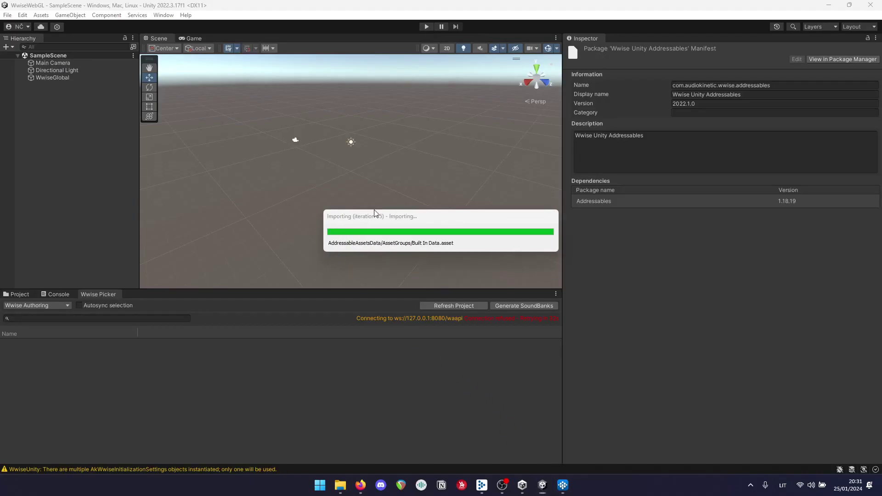
click(447, 307)
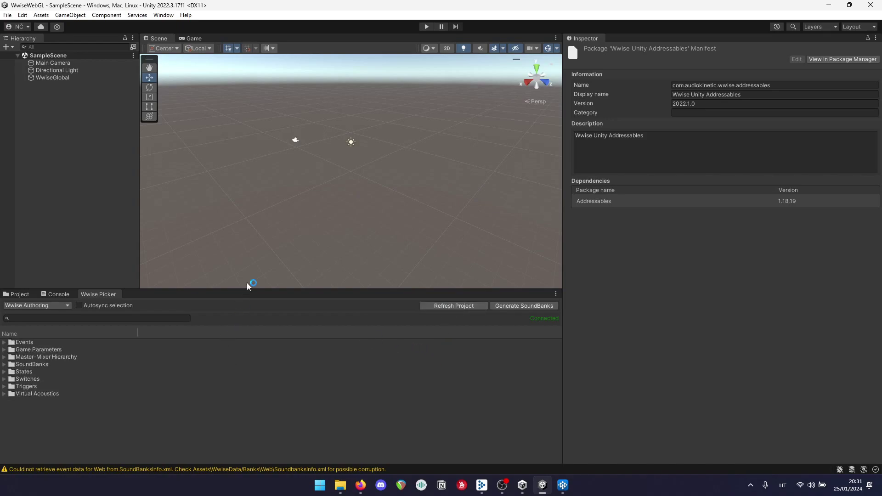
click(162, 16)
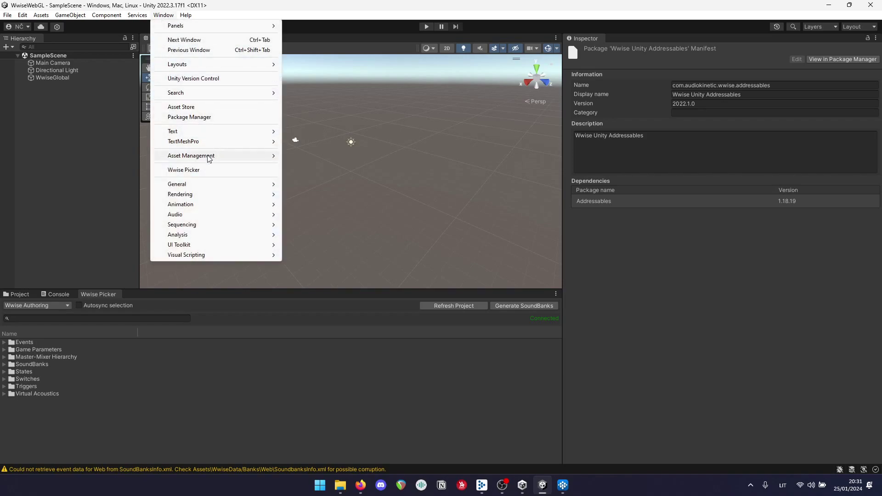
mouse_move(209, 157)
mouse_move(312, 170)
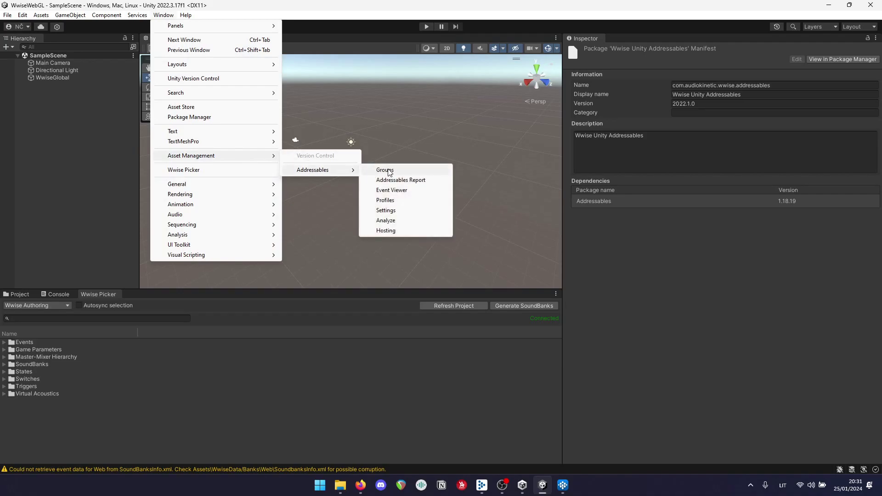
click(387, 170)
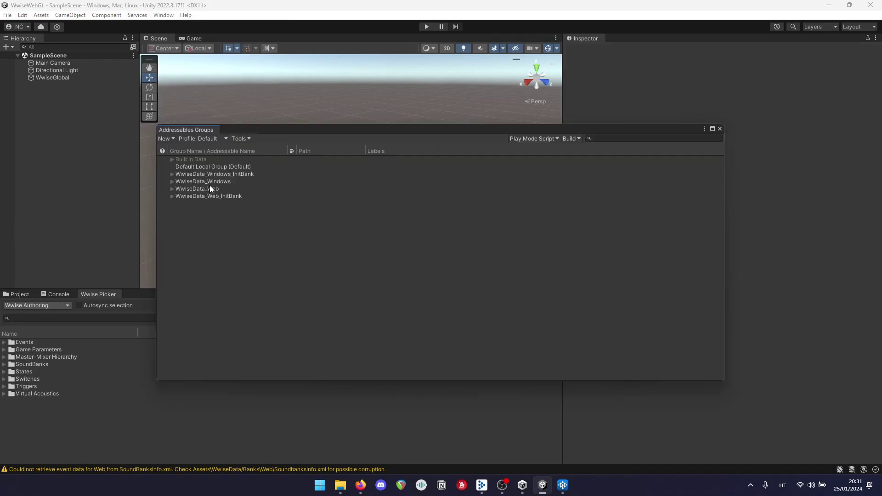
click(172, 197)
click(173, 189)
click(173, 181)
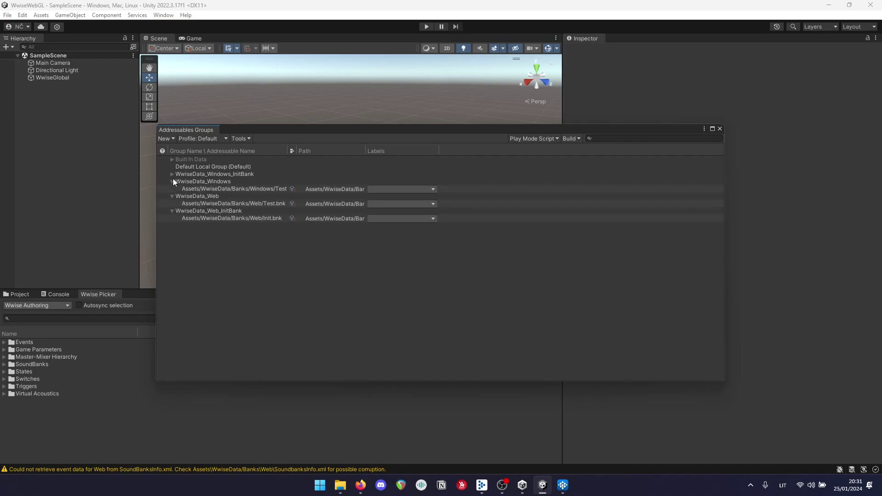
click(172, 174)
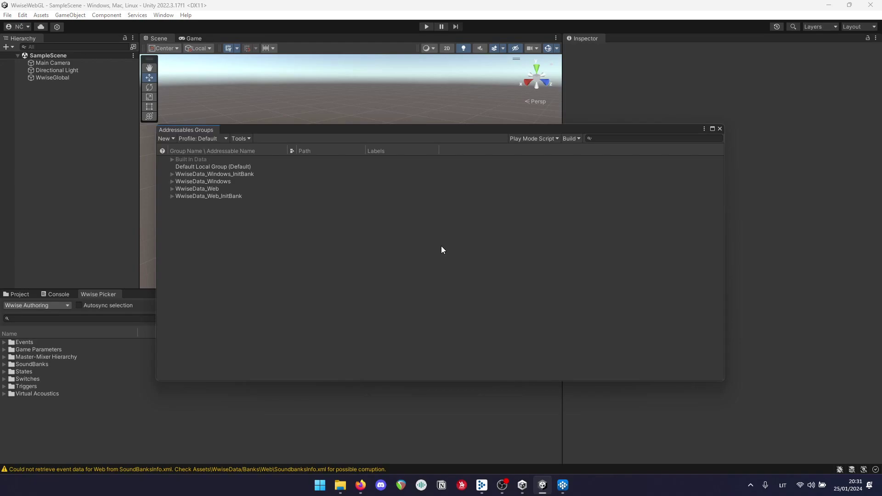
Step: Close the Addressables Groups window and browse into AddressableAssetsData/DataBuilders in the Project panel
click(720, 129)
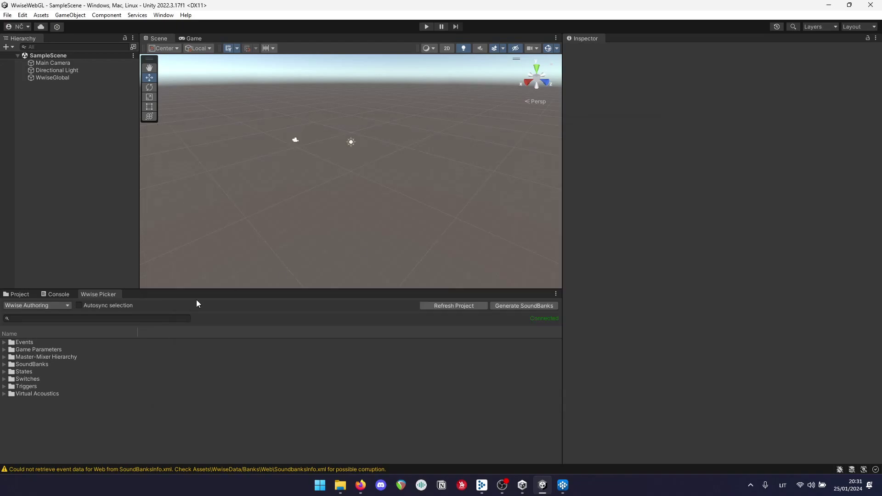
click(22, 293)
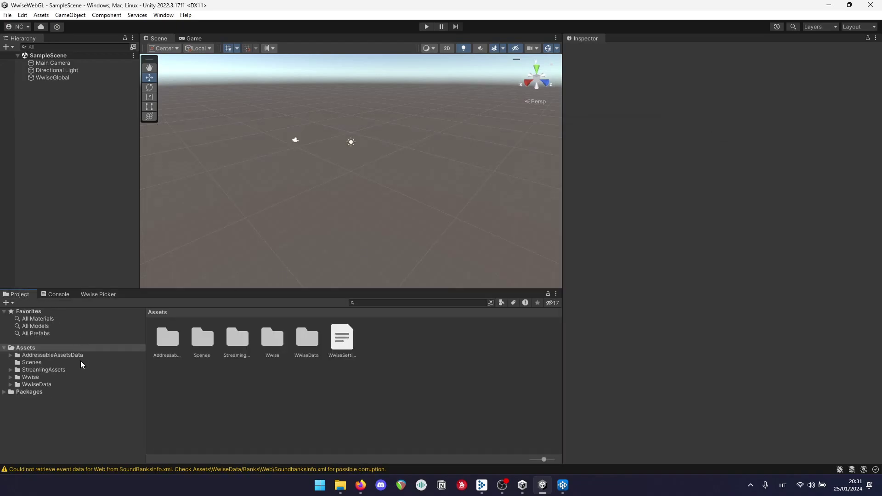
click(63, 355)
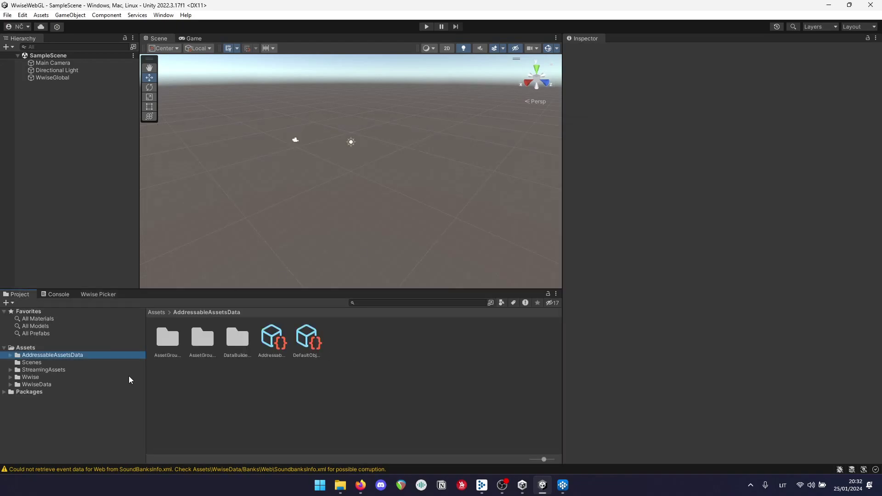
double_click(238, 339)
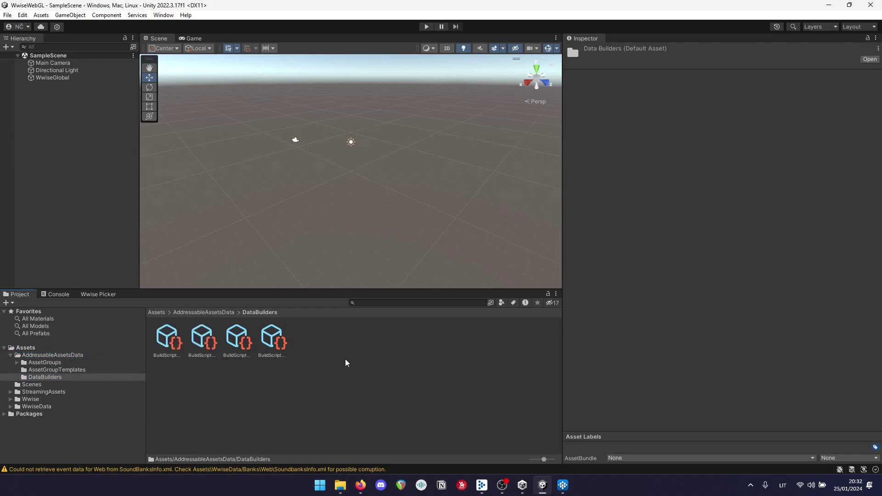
Step: Create a Build Script Wwise Packed content builder named BuildScriptWwisePacked in DataBuilders
right_click(320, 350)
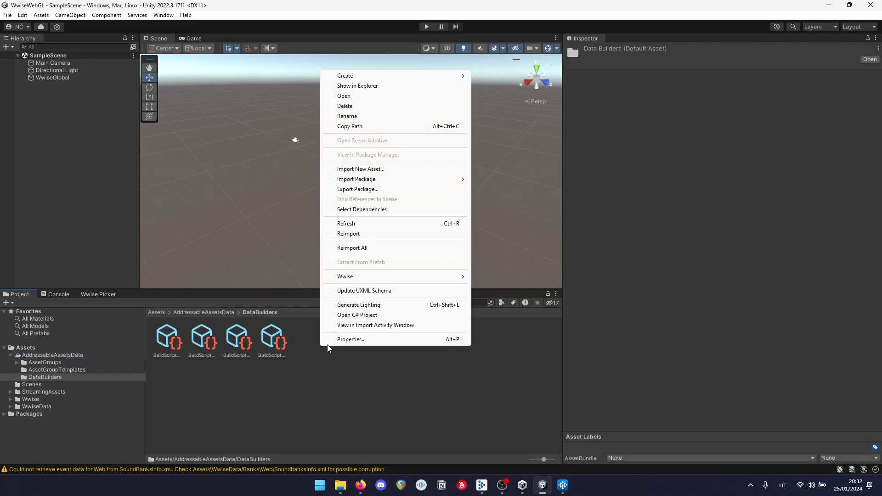
mouse_move(405, 77)
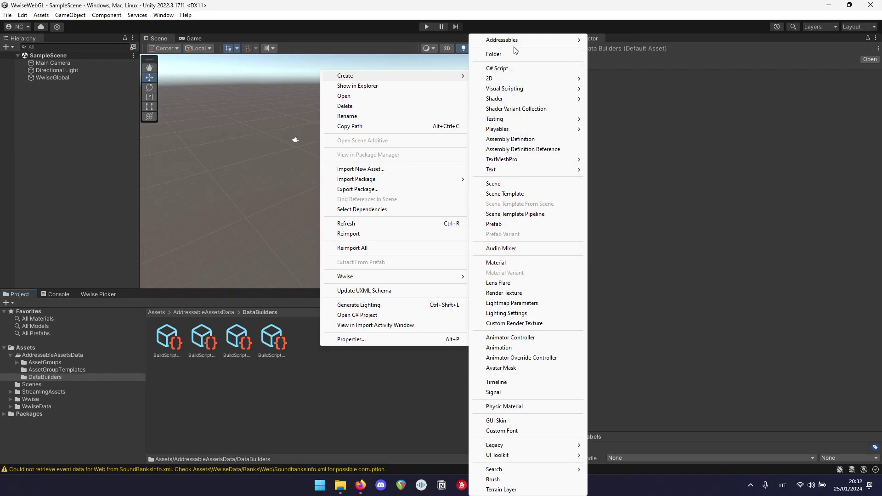
mouse_move(517, 42)
mouse_move(614, 41)
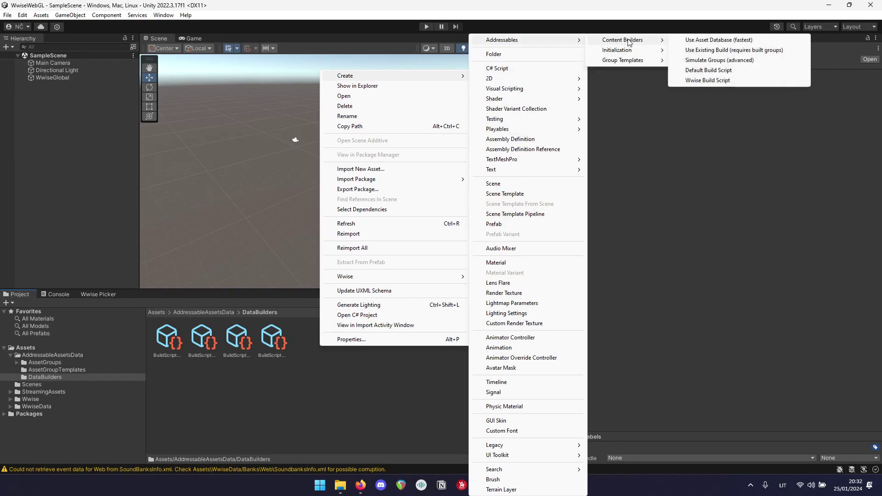
click(708, 81)
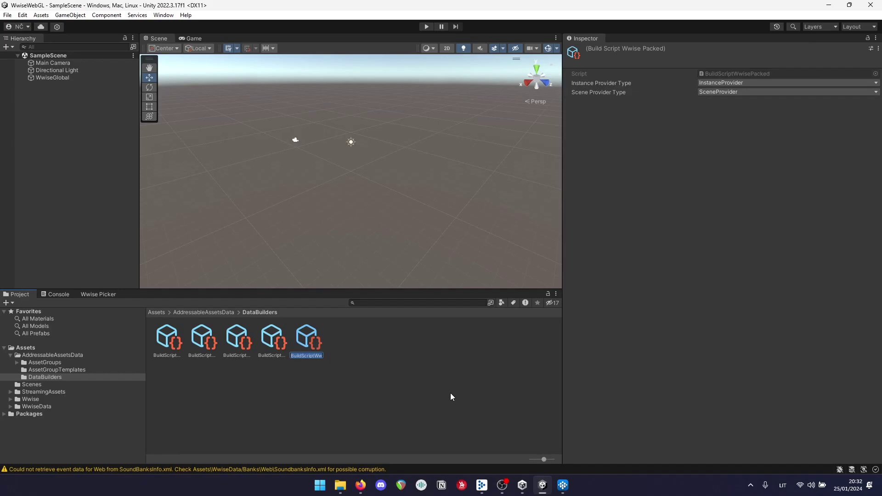
key(Return)
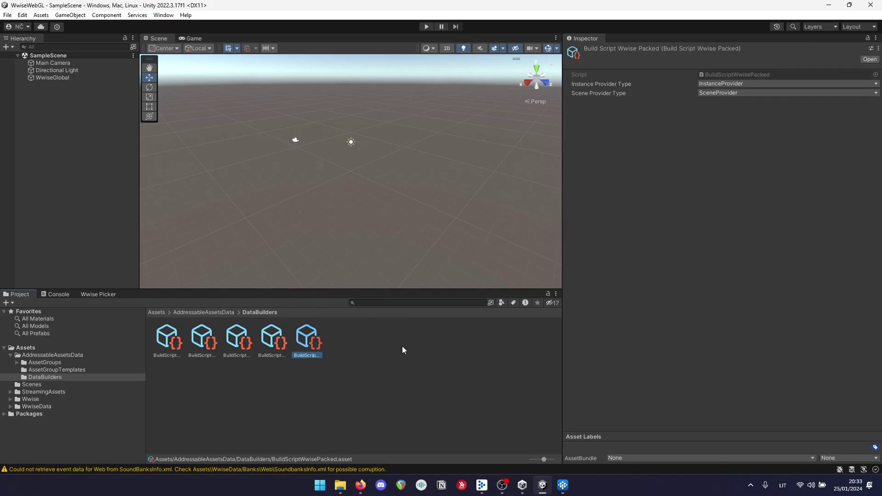
Step: Open the Addressable Asset Settings via Window > Asset Management > Addressables > Settings
click(164, 15)
mouse_move(261, 155)
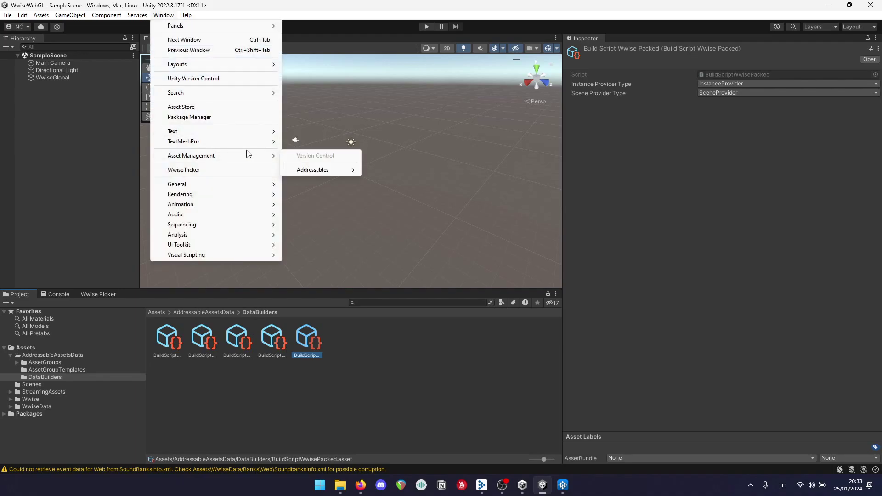
mouse_move(313, 170)
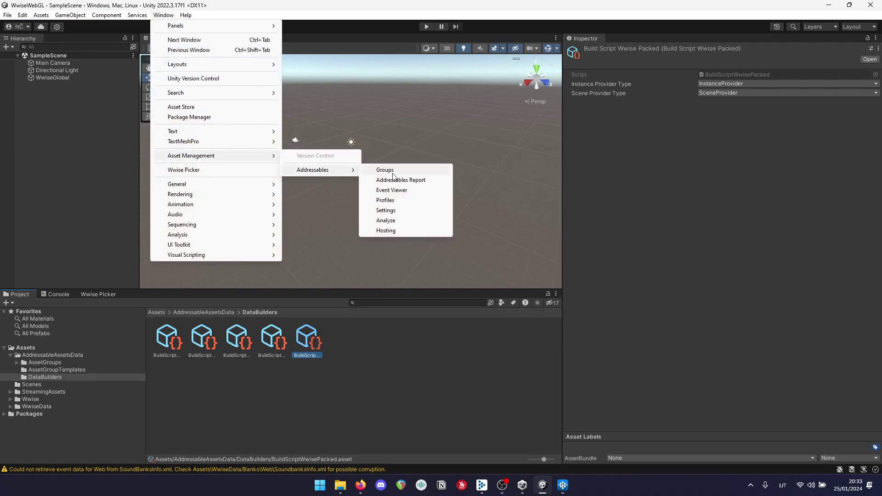
click(391, 211)
scroll(801, 197, down, 10)
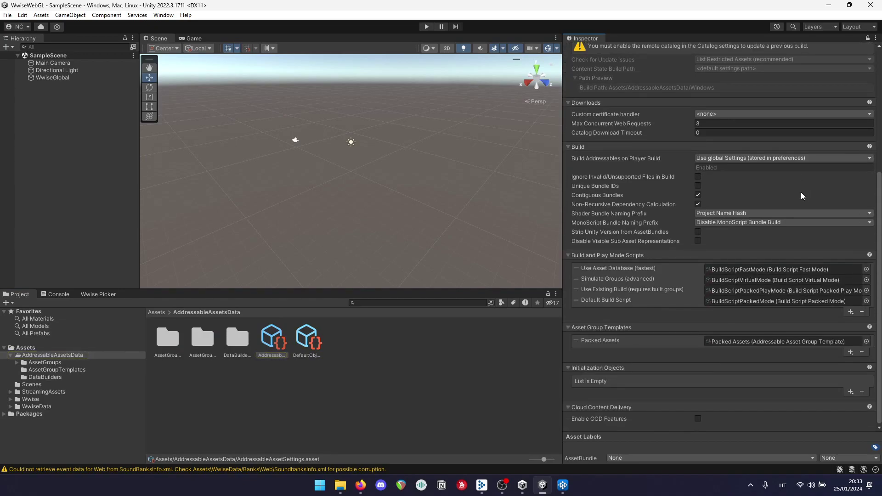
Step: Add BuildScriptWwisePacked.asset from DataBuilders as a new Build and Play Mode Script
click(239, 338)
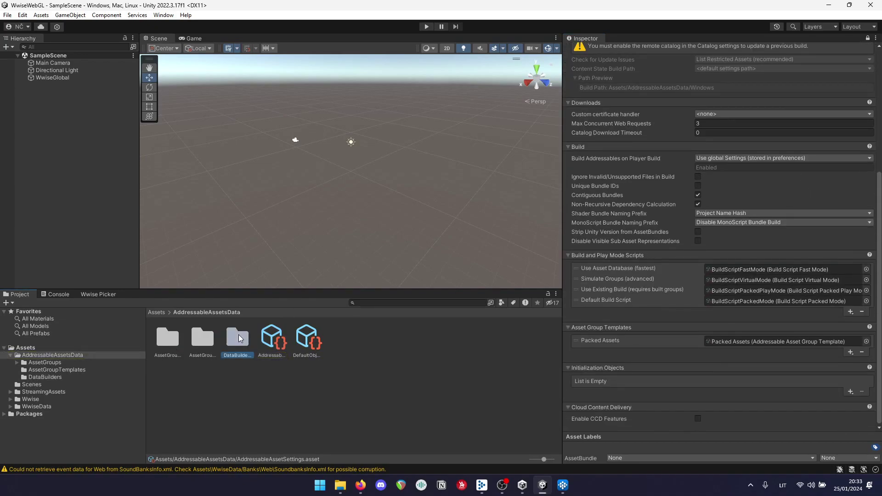
double_click(239, 339)
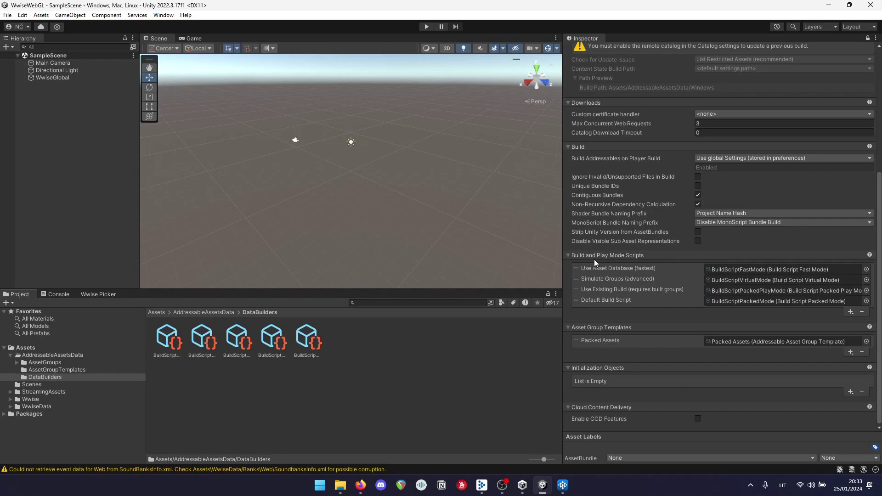
click(851, 312)
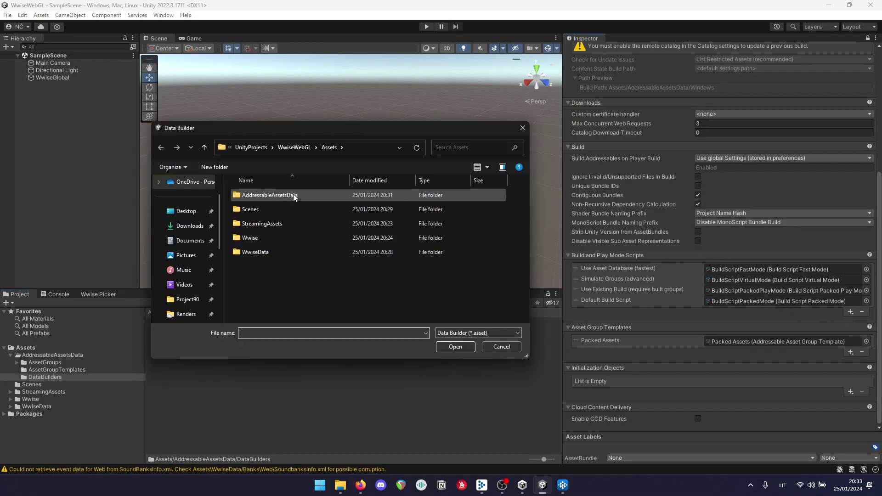
double_click(294, 198)
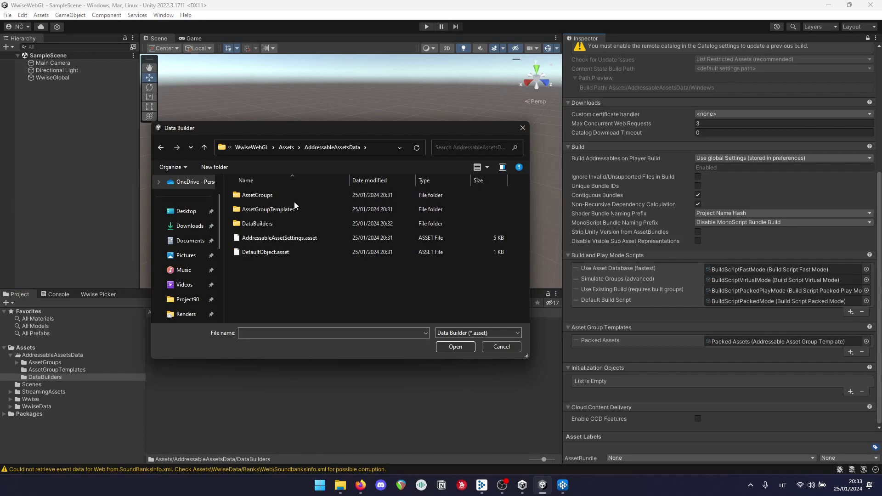
double_click(281, 223)
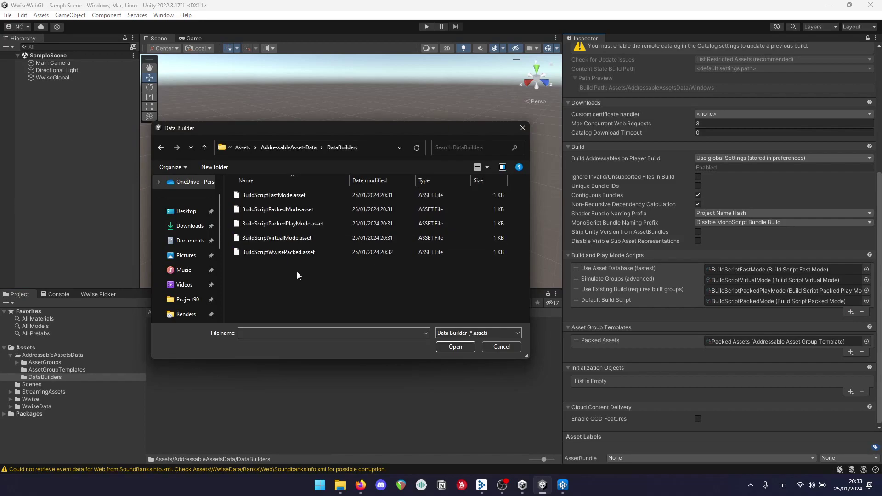
click(277, 255)
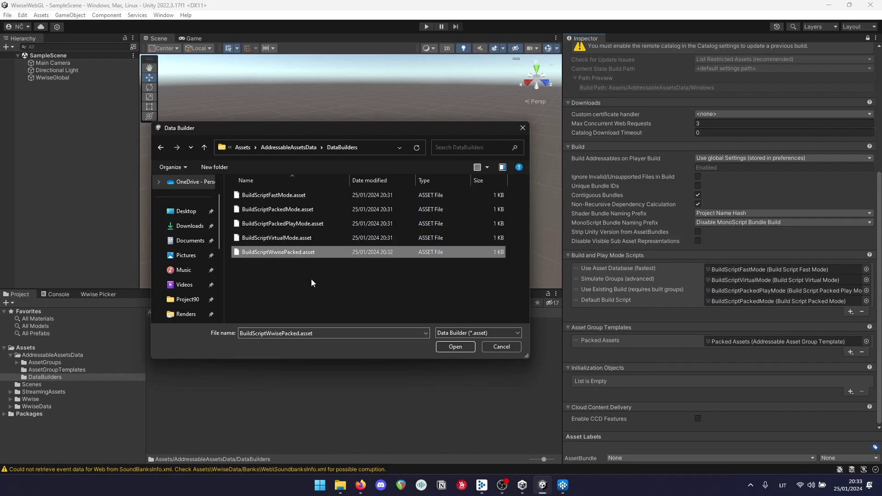
click(451, 343)
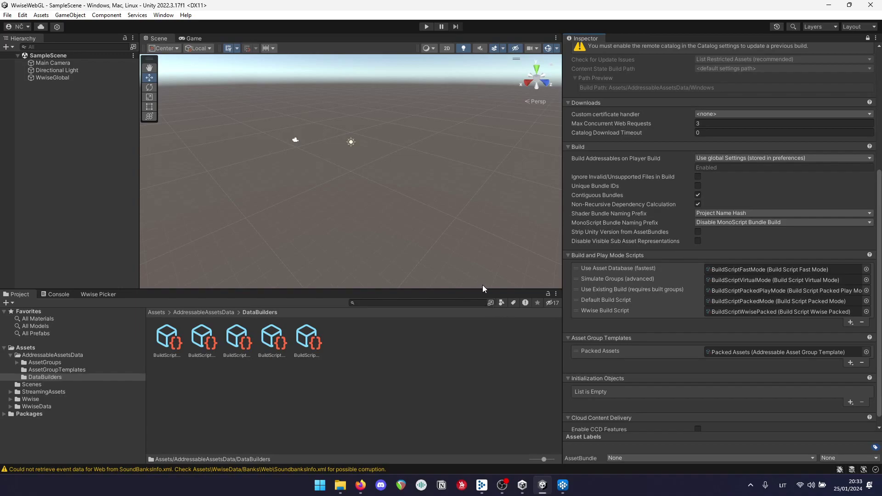
Step: Open the Addressables Groups window from Window > Asset Management > Addressables
click(163, 15)
mouse_move(210, 158)
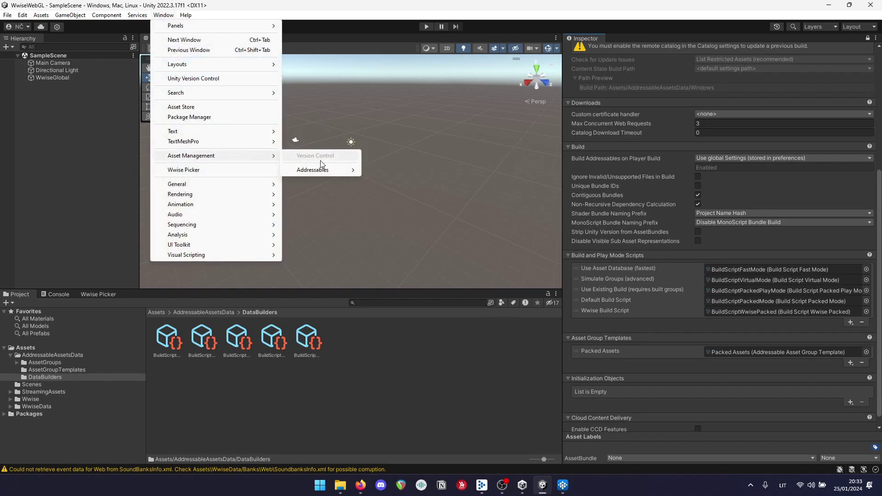
mouse_move(324, 170)
click(410, 170)
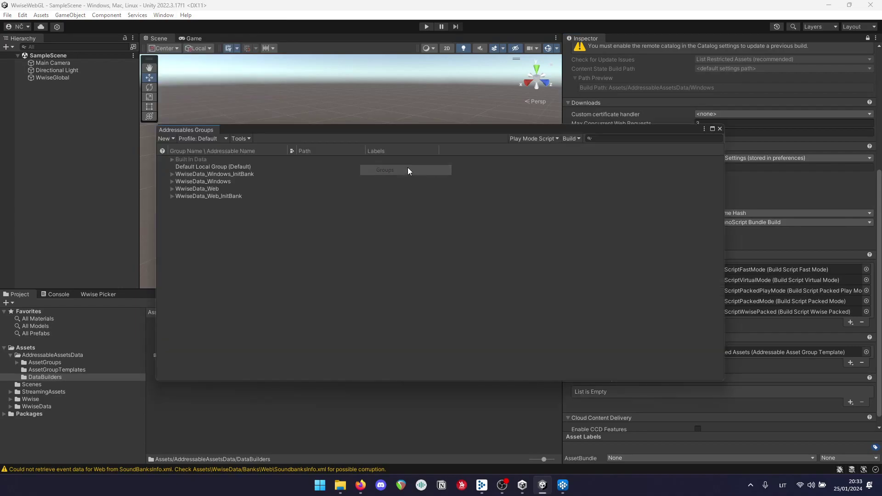
Step: Run Build > New Build > Wwise Build Script, accepting the build report prompt
click(575, 139)
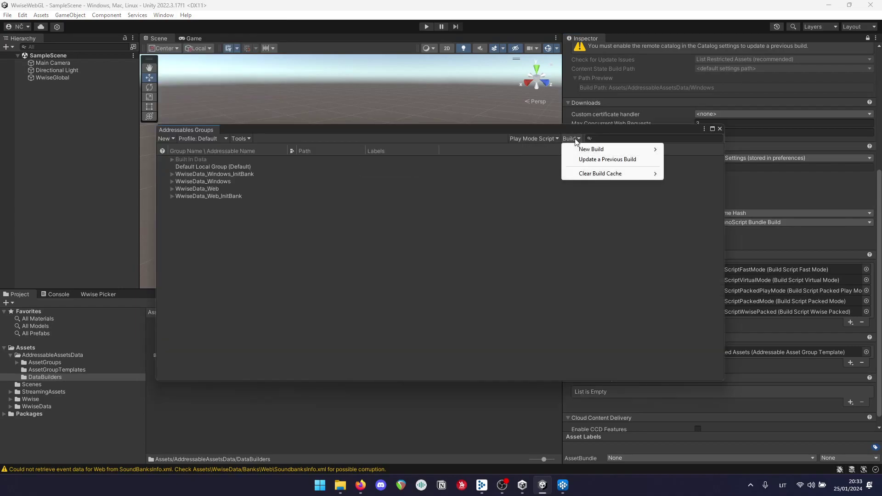
mouse_move(593, 149)
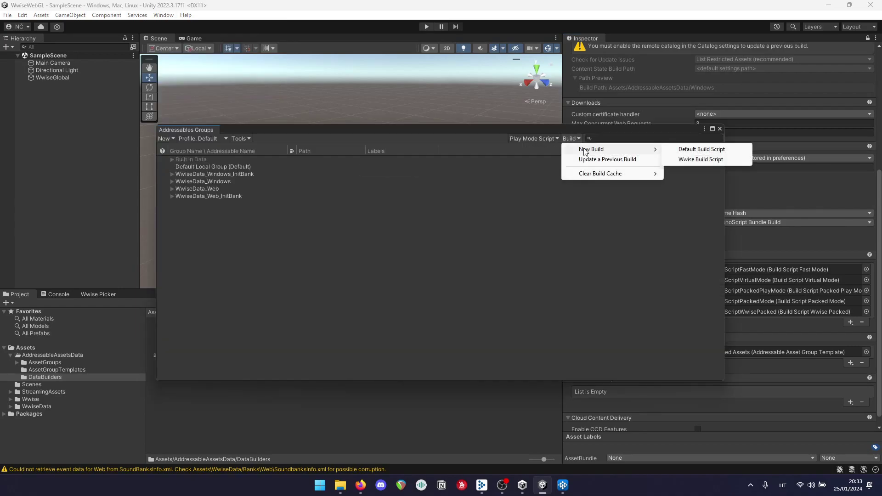
click(710, 159)
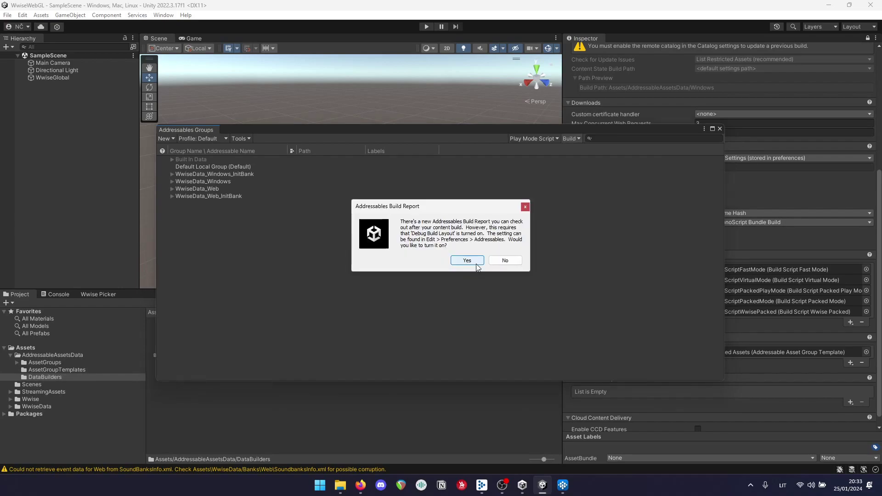
click(475, 264)
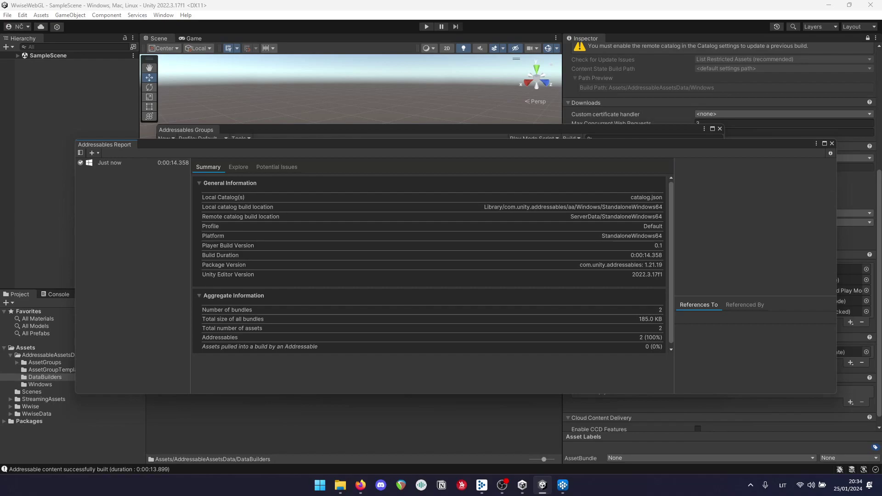
Step: Check the Play Mode Script options, leaving Use Asset Database (fastest), then close the Groups window
click(534, 138)
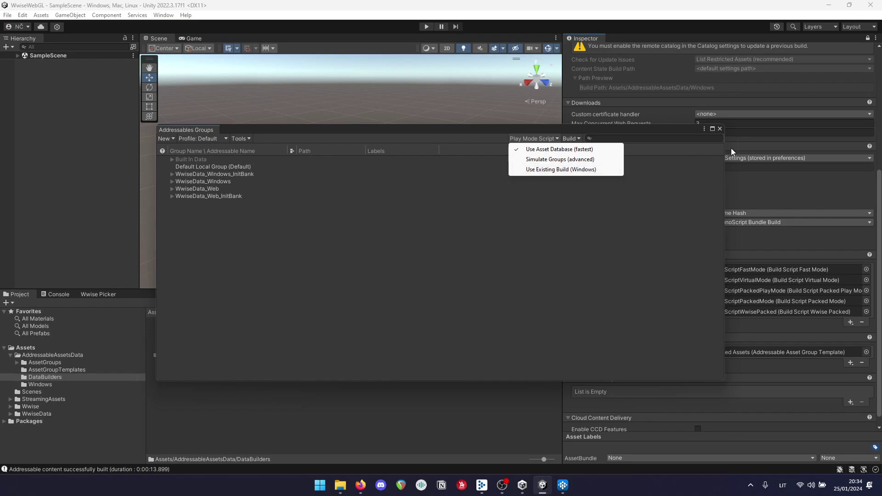
click(720, 129)
click(720, 129)
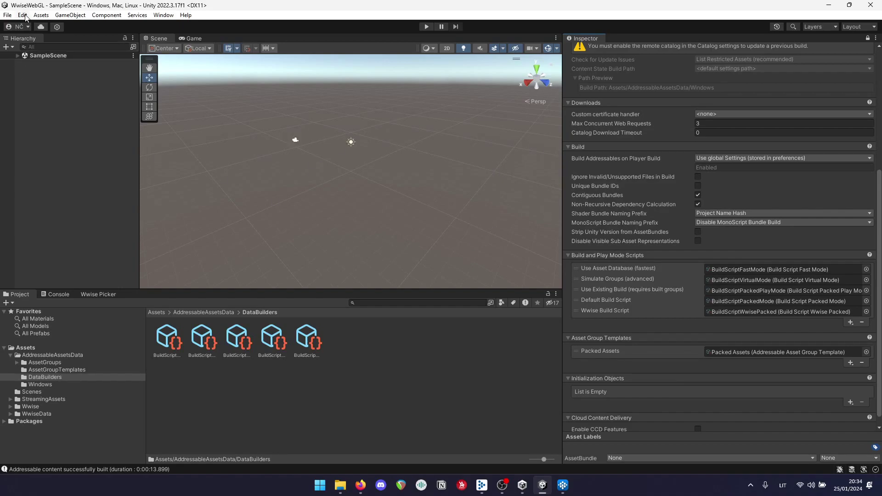
click(8, 14)
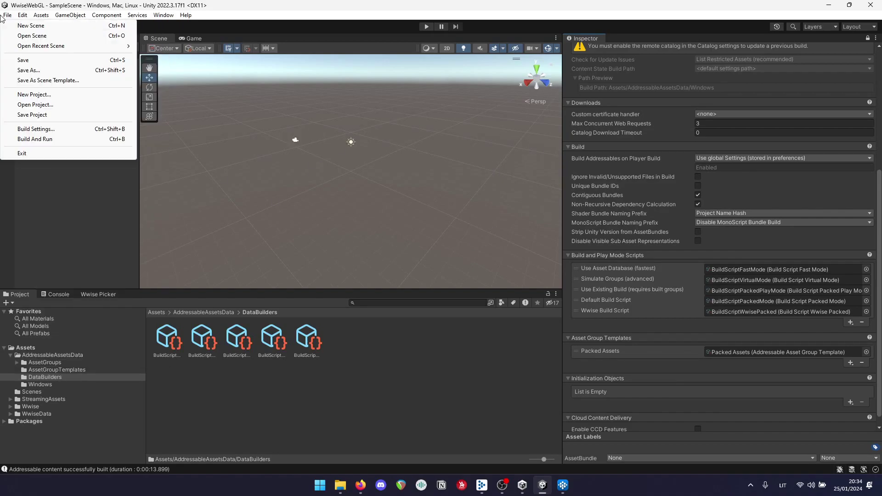
click(56, 129)
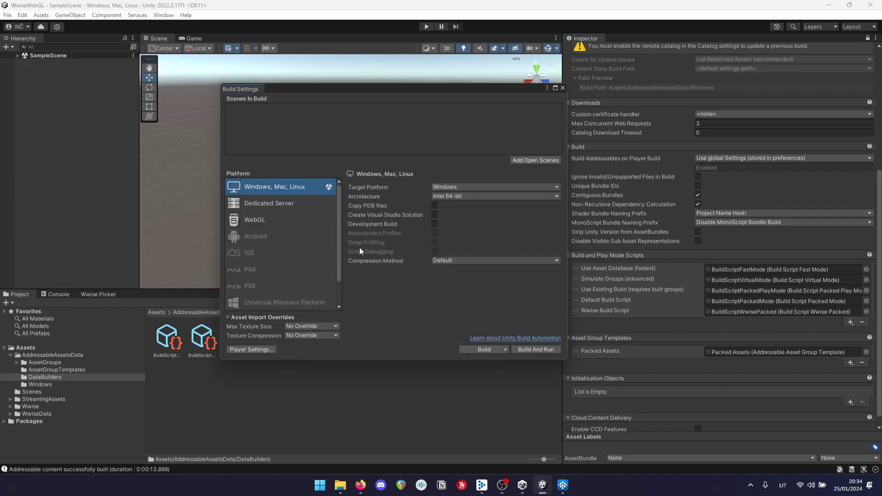
click(561, 88)
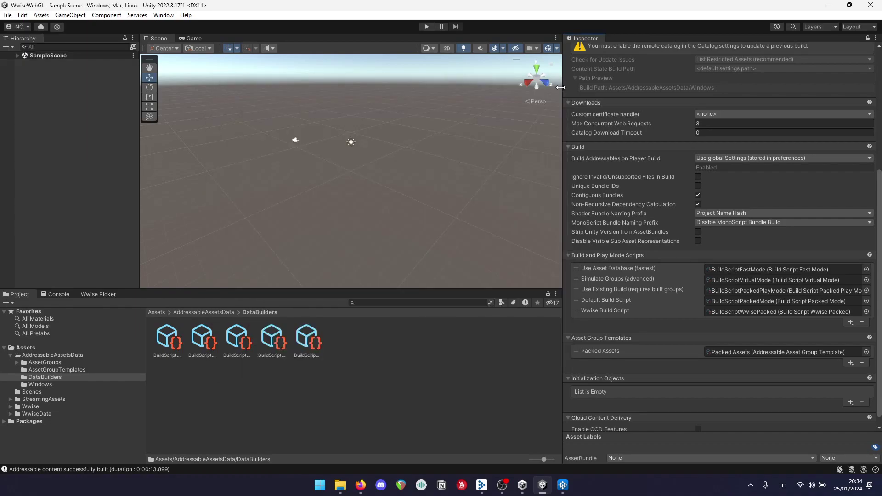